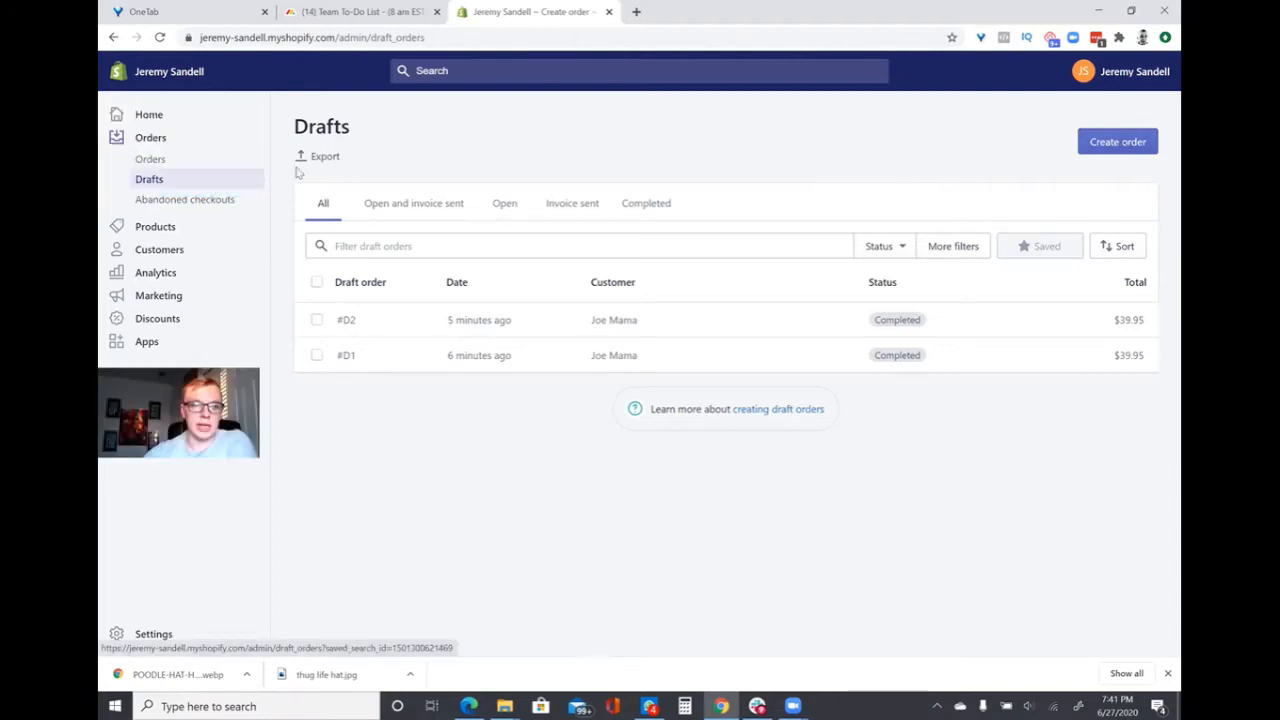
# - Start a new order from the orders list and add the Large / Pink Thug Life Flat Billed Hat
pyautogui.click(156, 162)
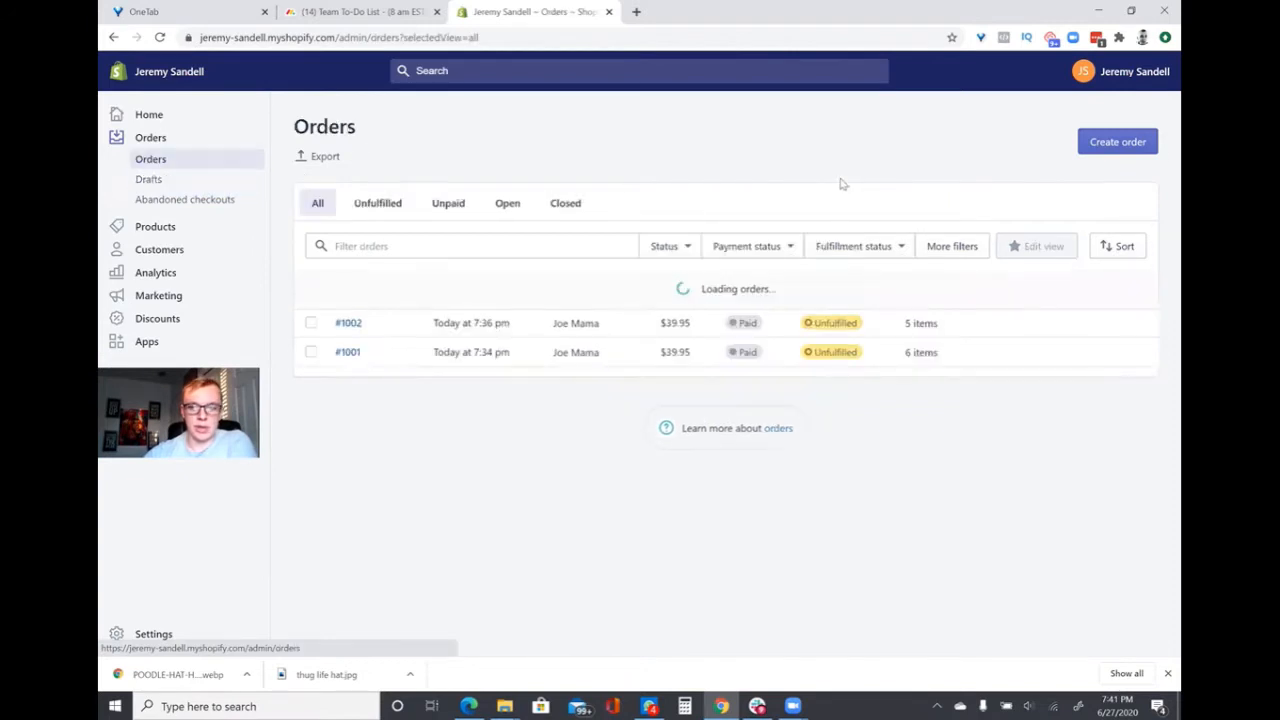
pyautogui.click(1118, 143)
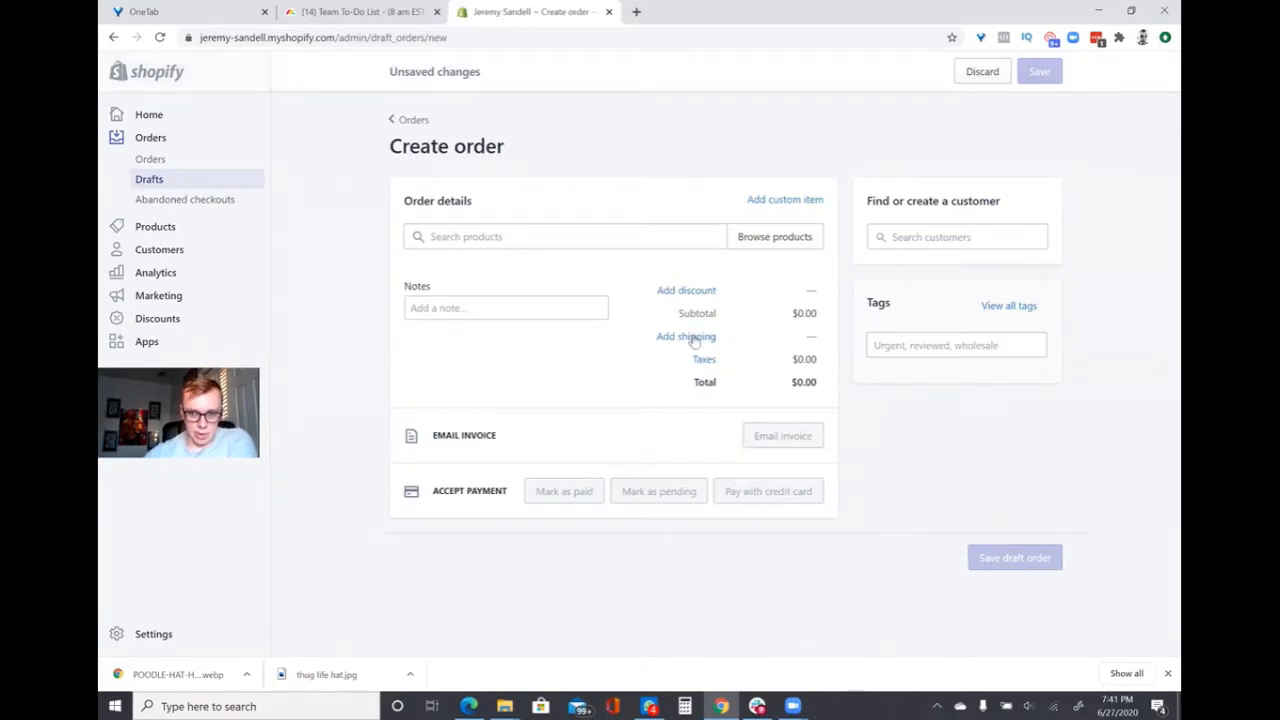
pyautogui.click(752, 247)
pyautogui.click(537, 230)
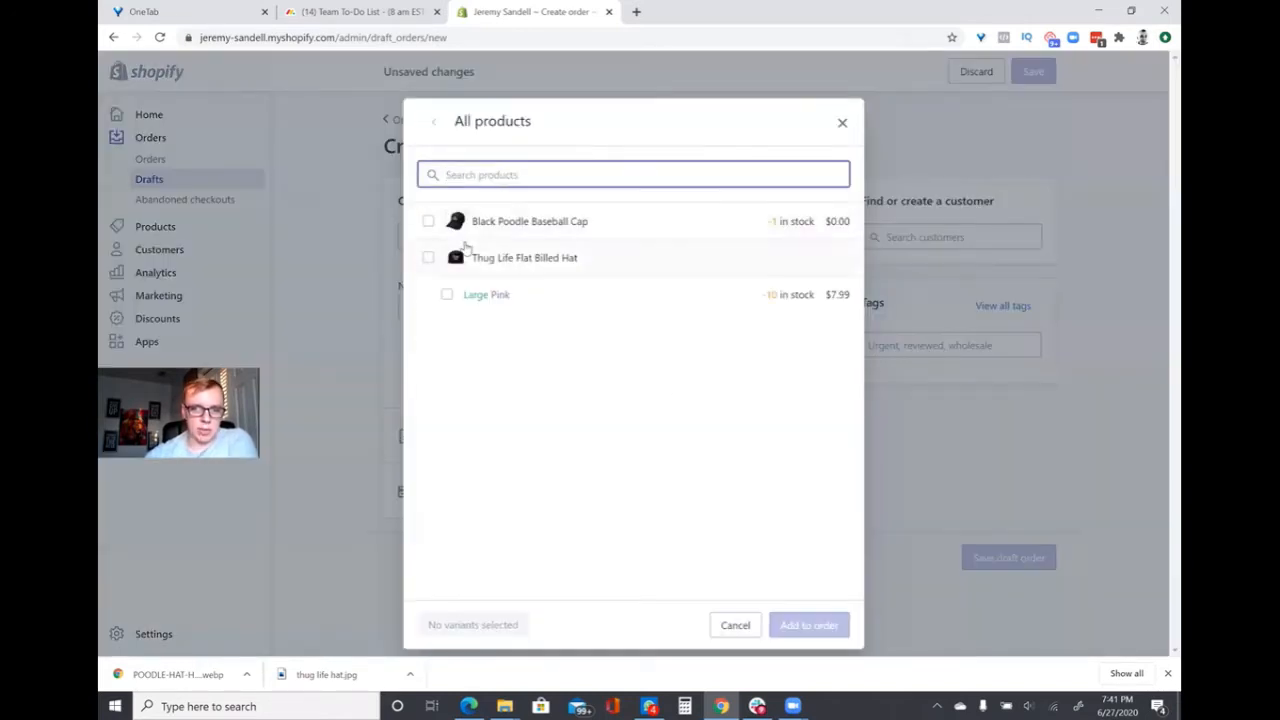
pyautogui.click(466, 258)
pyautogui.click(808, 625)
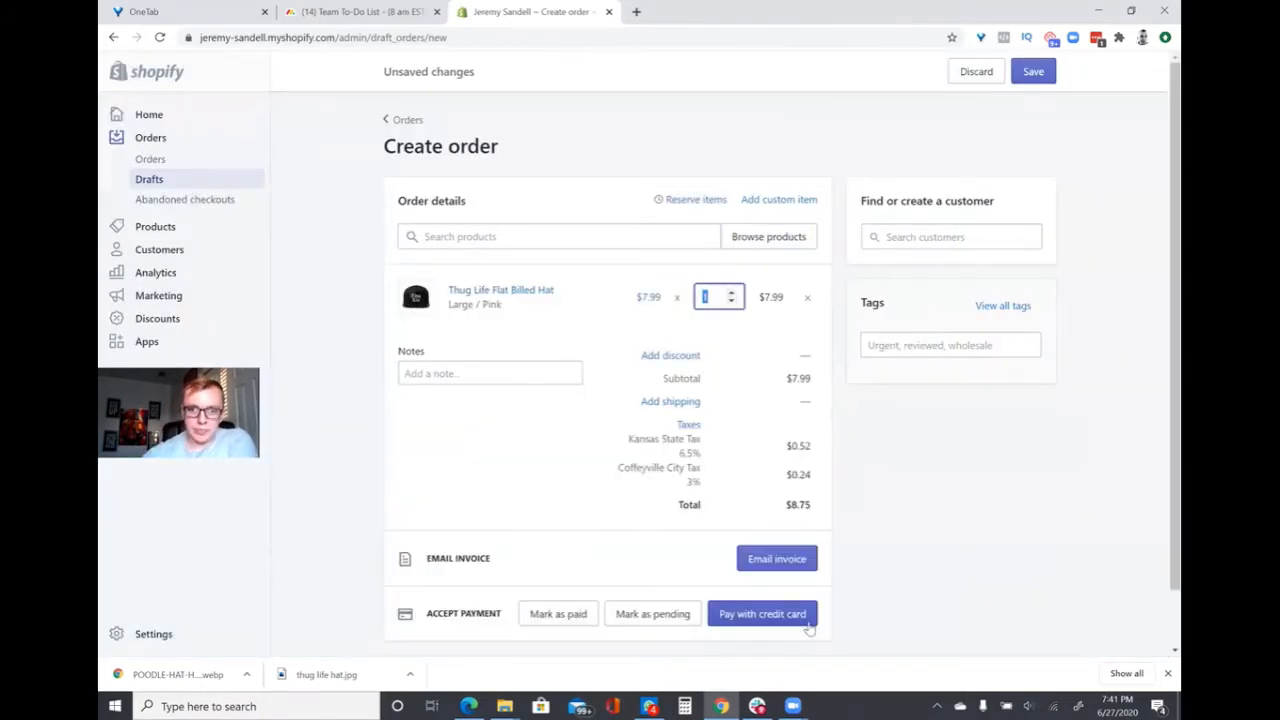
# - Set the hat's quantity to 5 and assign the existing customer to the order
pyautogui.write('5')
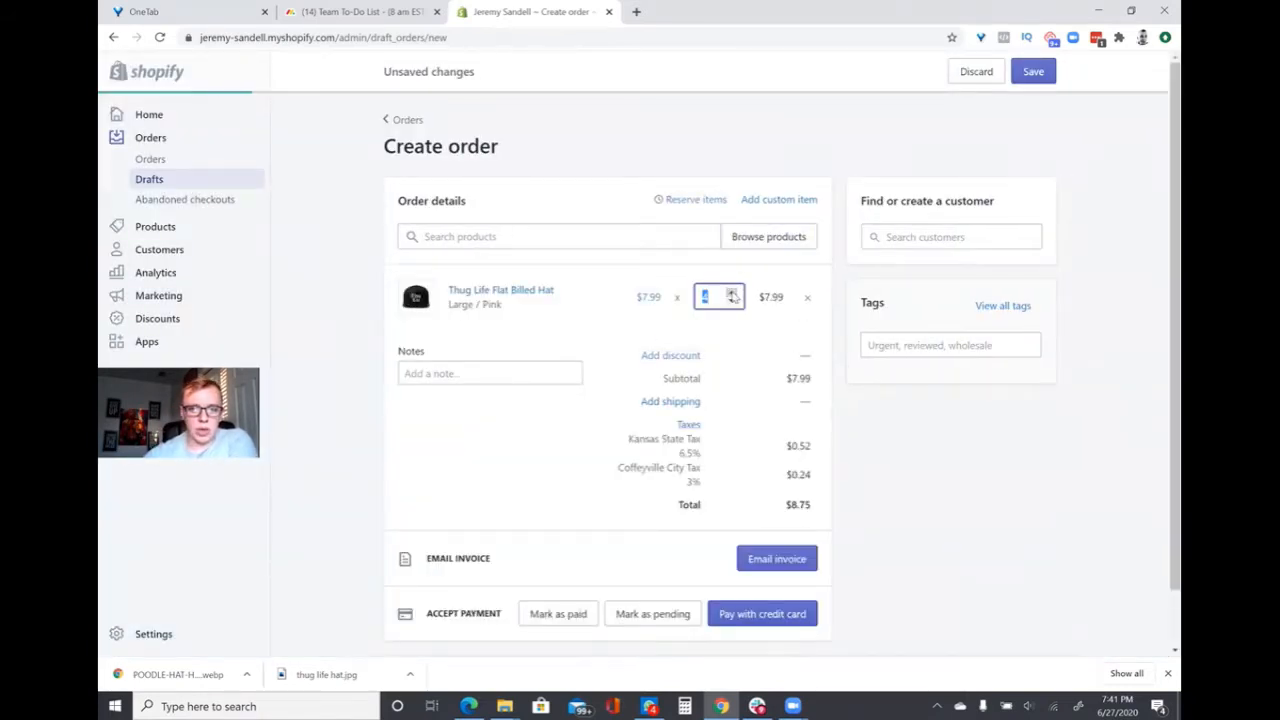
pyautogui.click(734, 370)
pyautogui.scroll(-1, 732, 375)
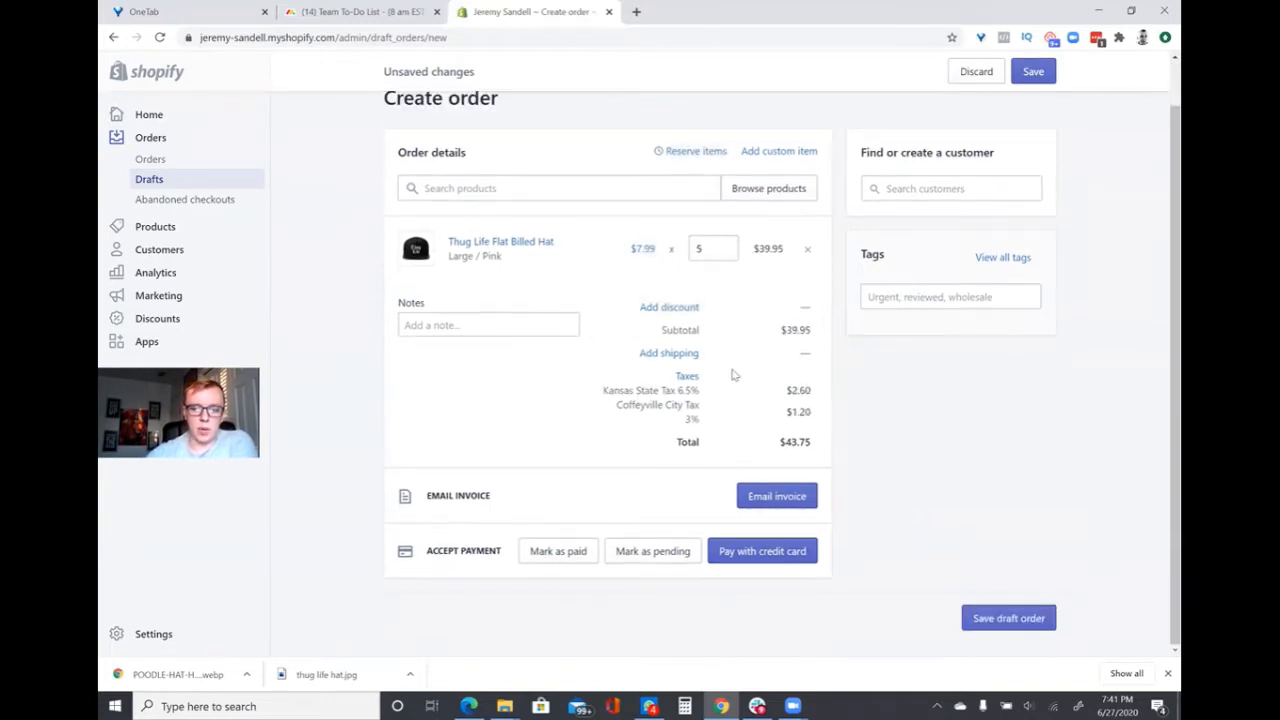
pyautogui.click(912, 192)
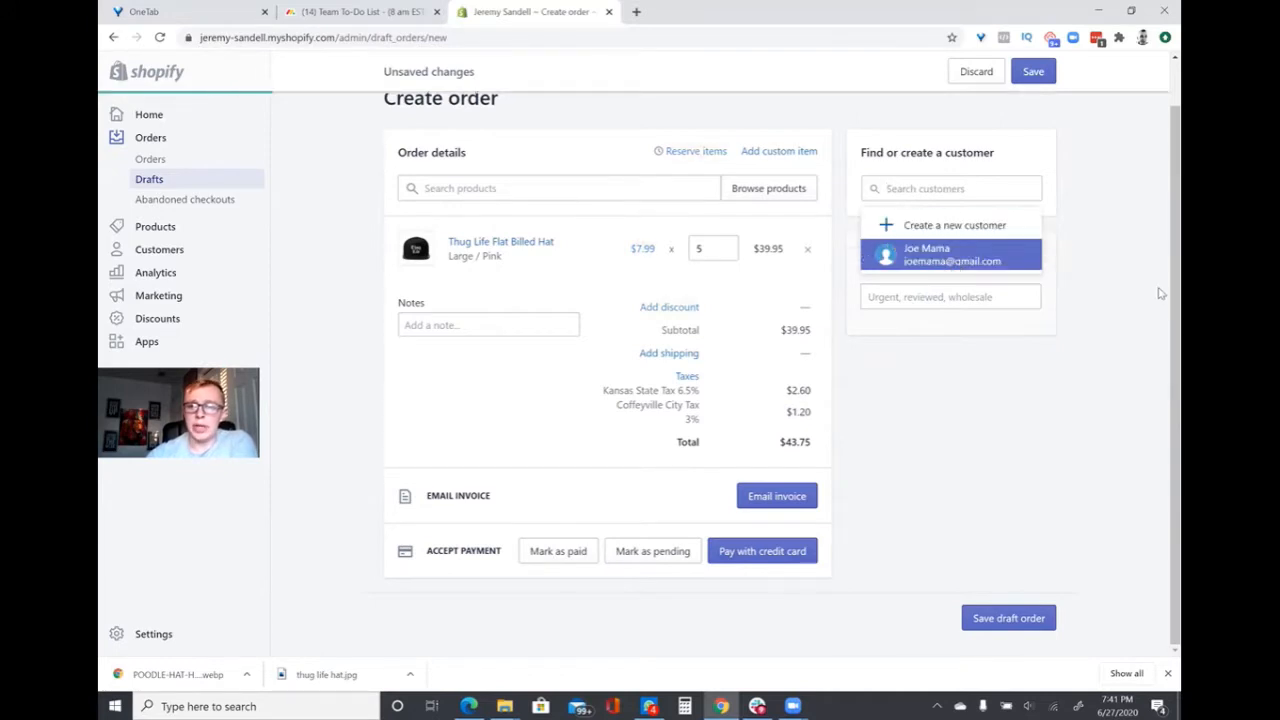
pyautogui.click(950, 256)
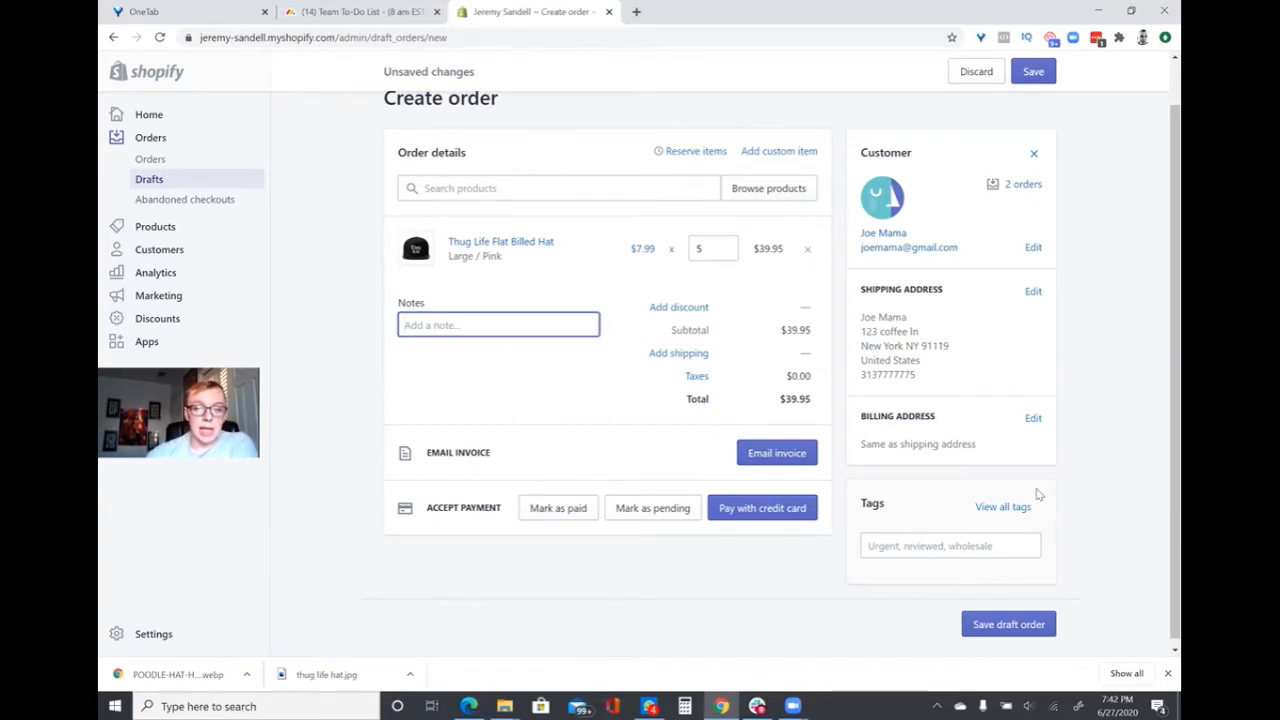
# - Add the tag "urgent" to the order
pyautogui.click(930, 545)
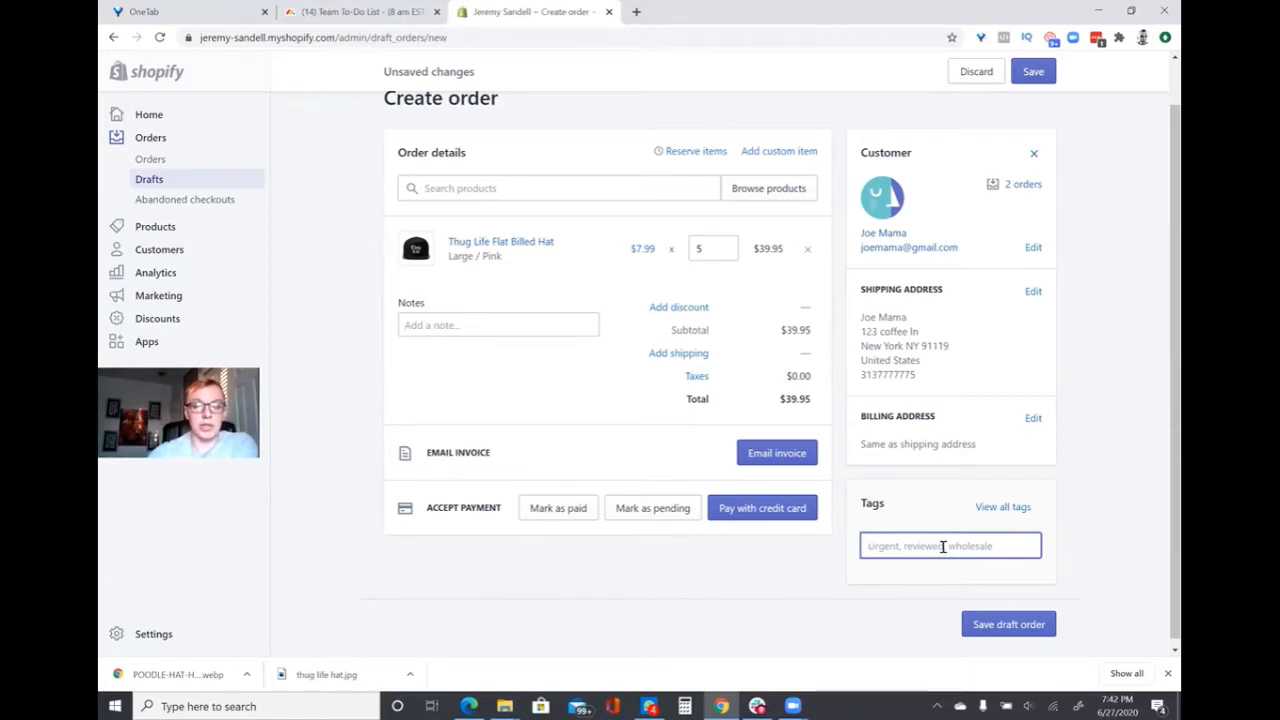
pyautogui.write('urgent')
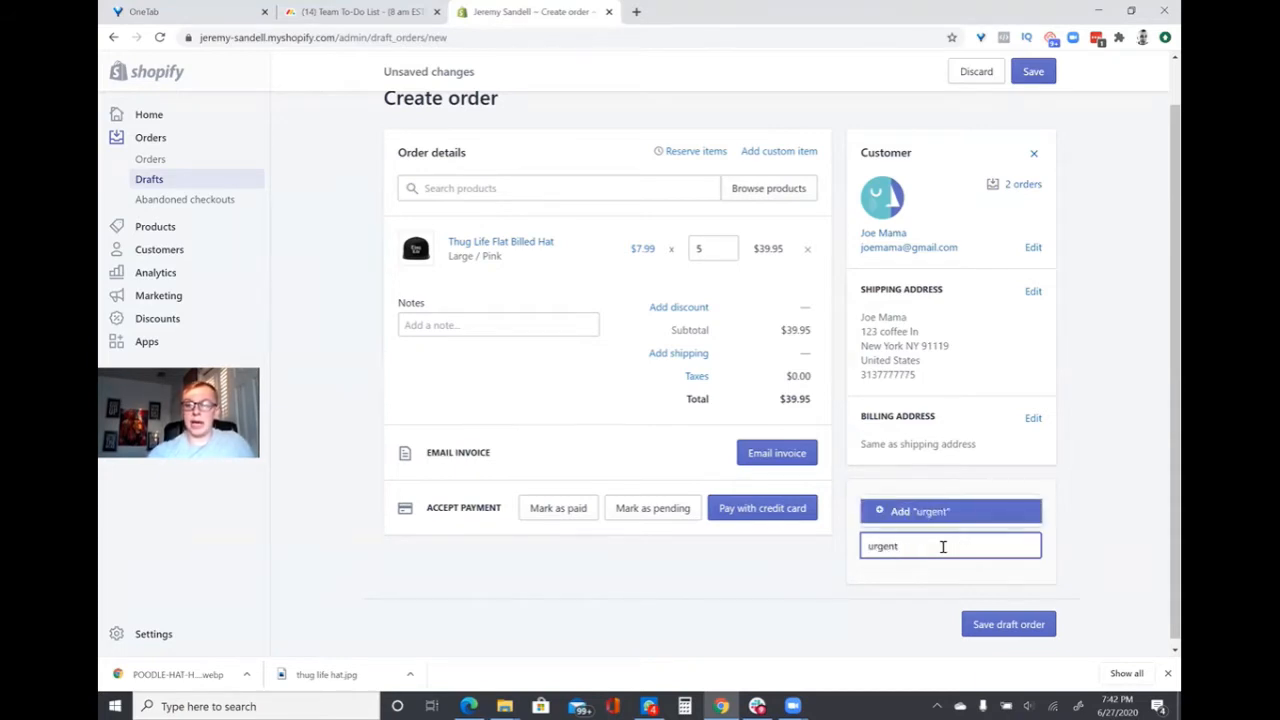
pyautogui.click(929, 512)
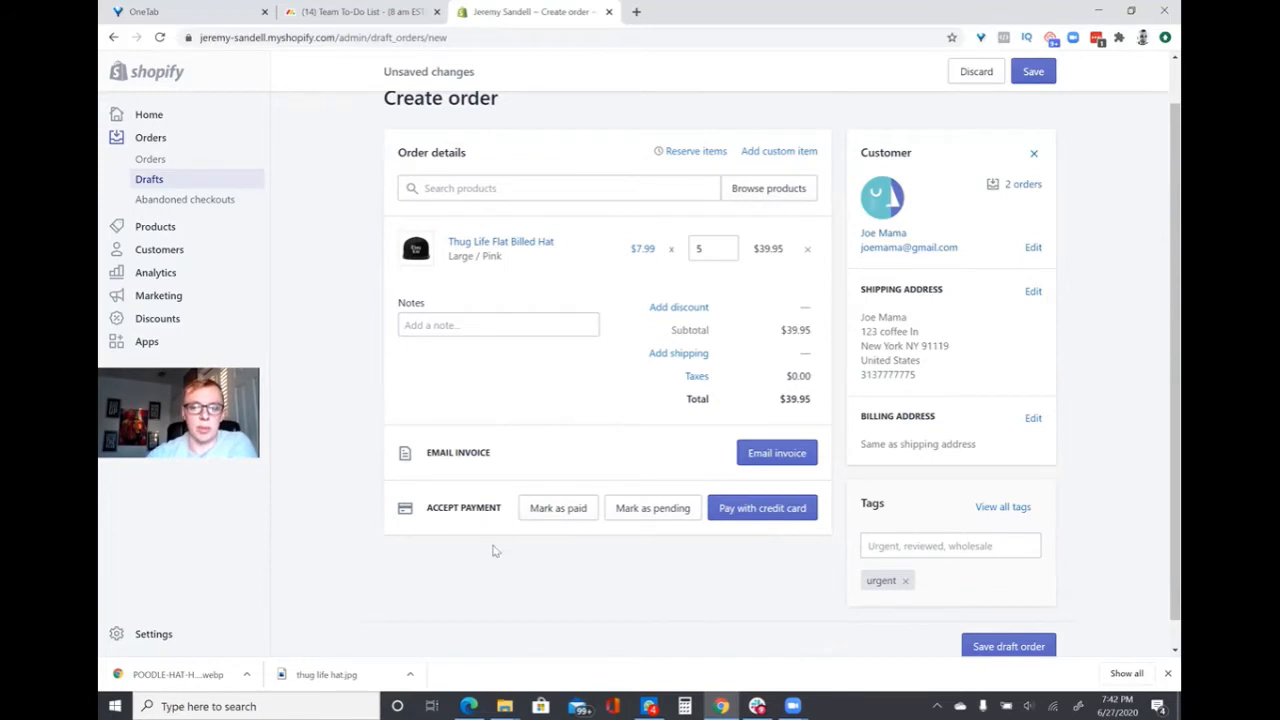
# - Mark the draft as paid and create the order from it
pyautogui.click(560, 508)
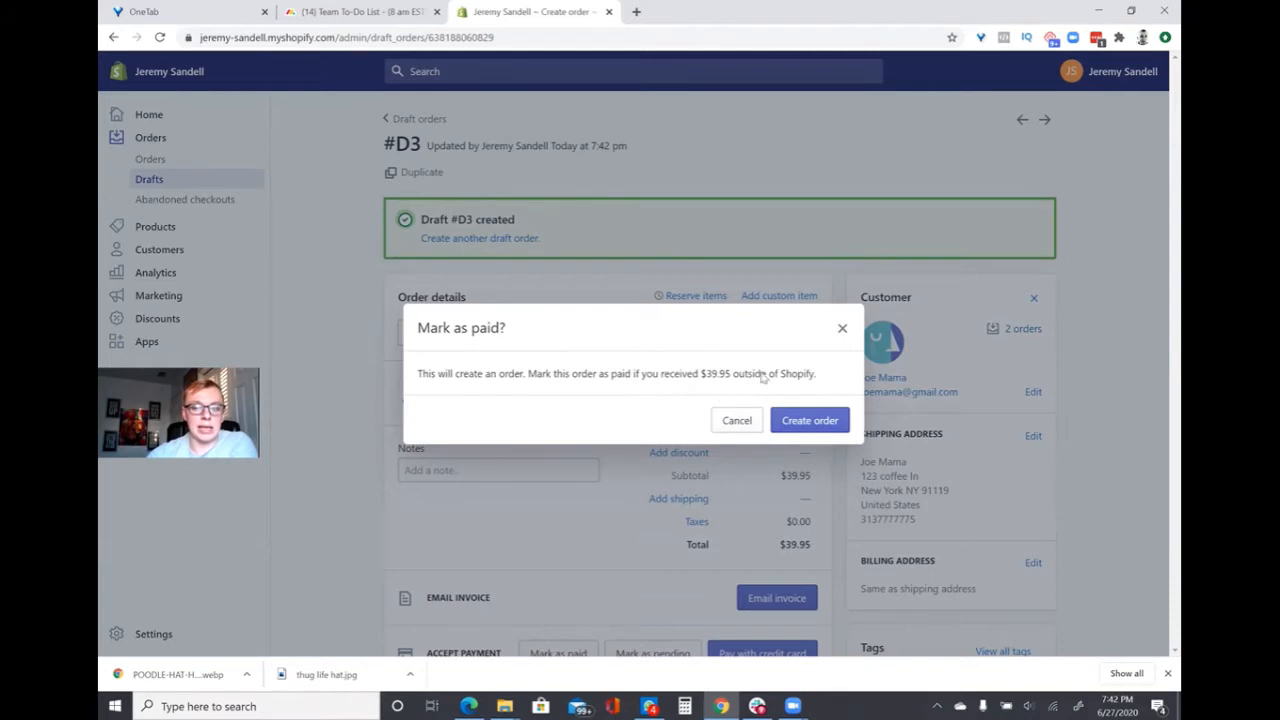
pyautogui.click(822, 421)
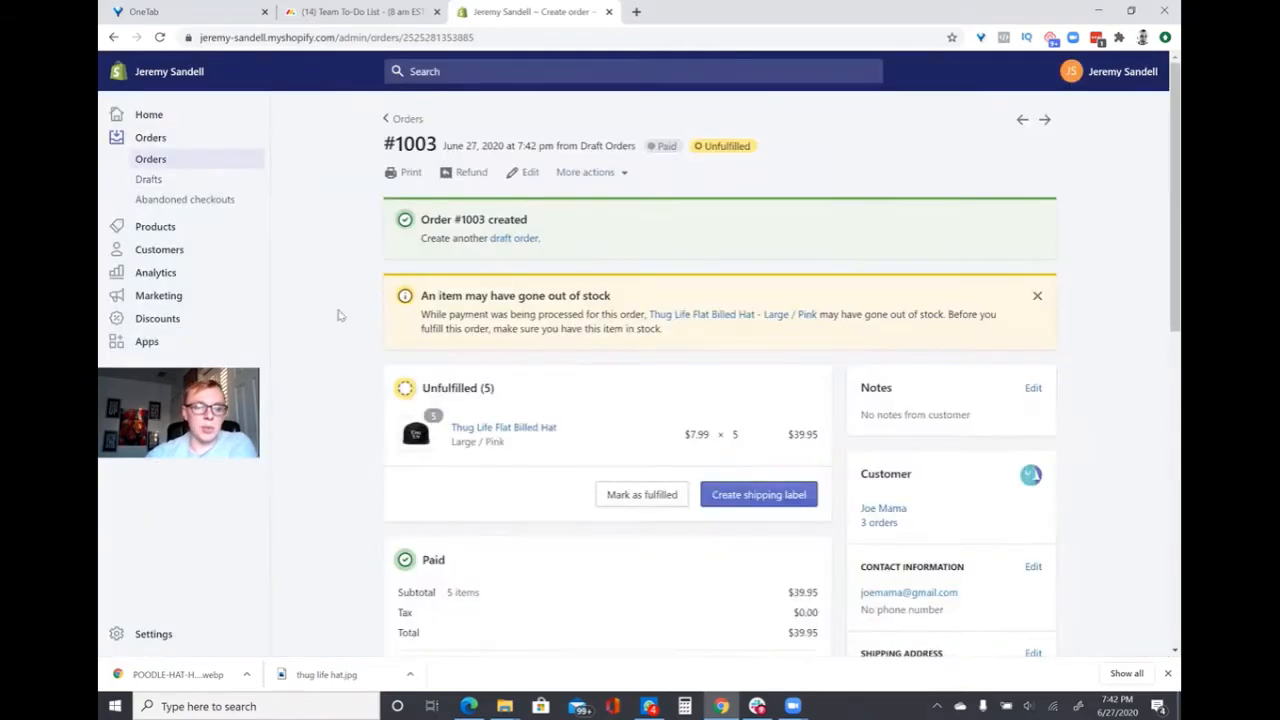
pyautogui.scroll(-5, 366, 306)
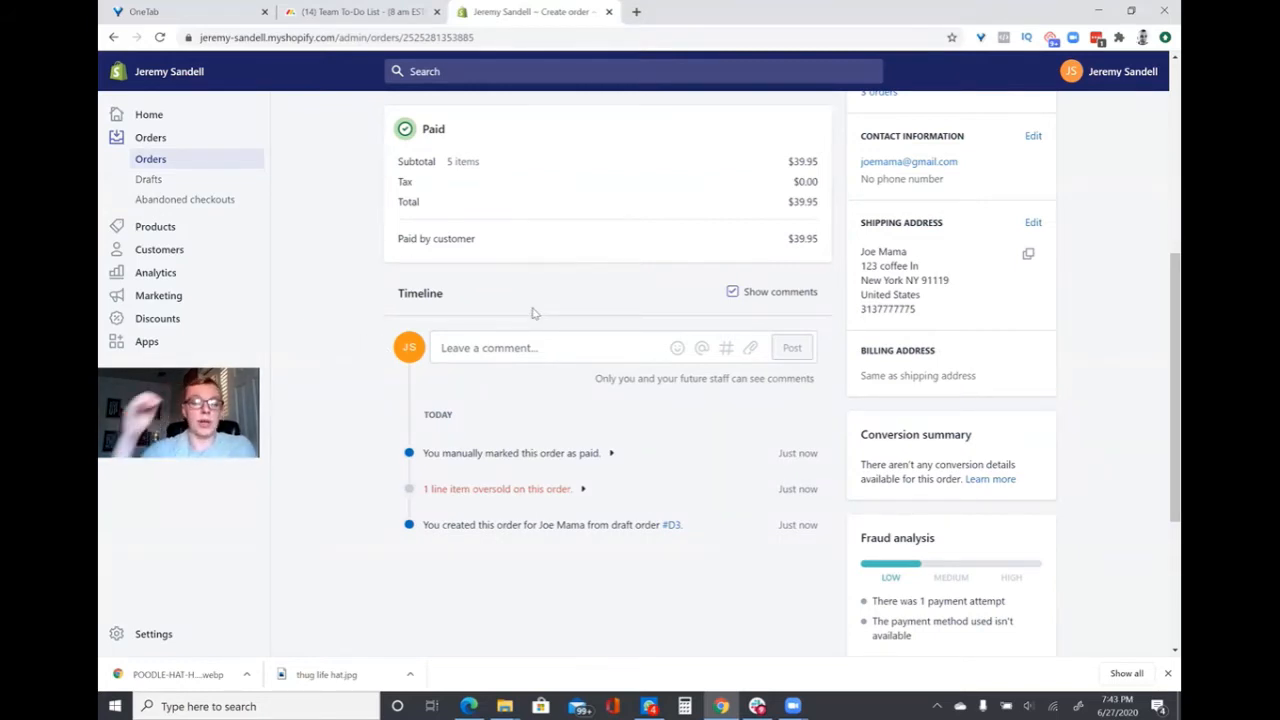
# - Open the oldest unfulfilled order and examine its items, payment, customer details and timeline
pyautogui.click(158, 142)
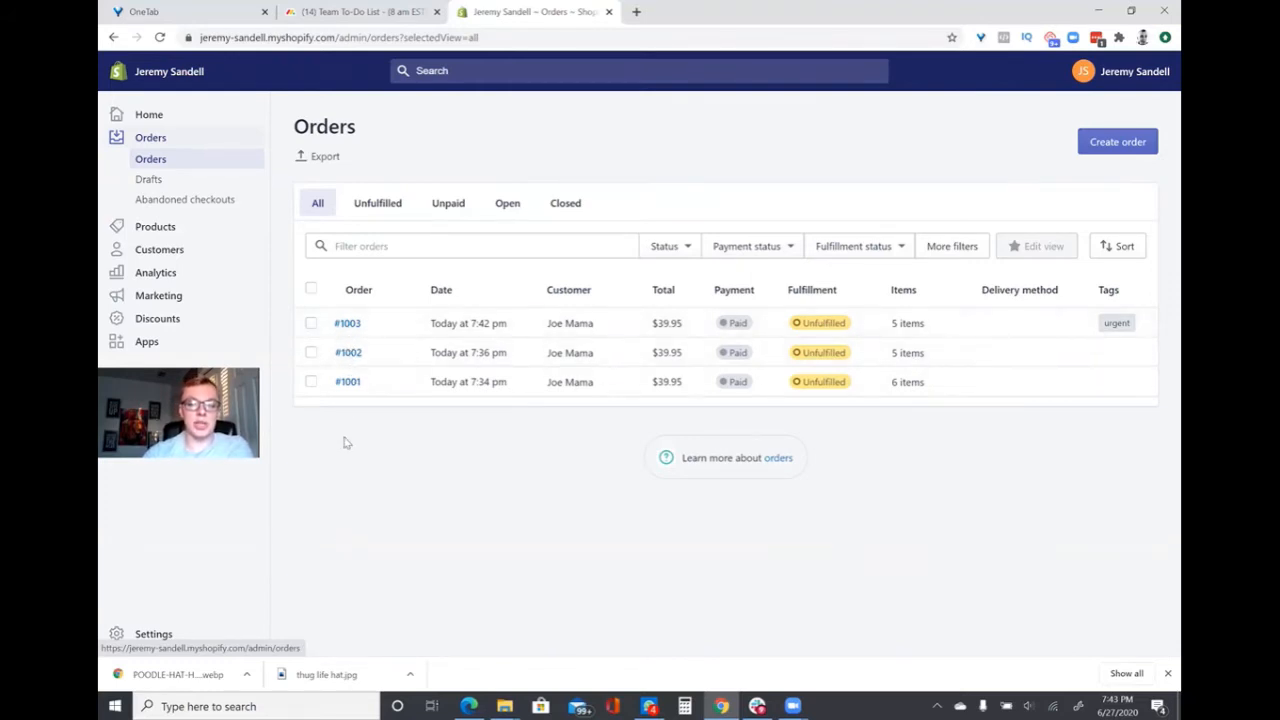
pyautogui.click(348, 383)
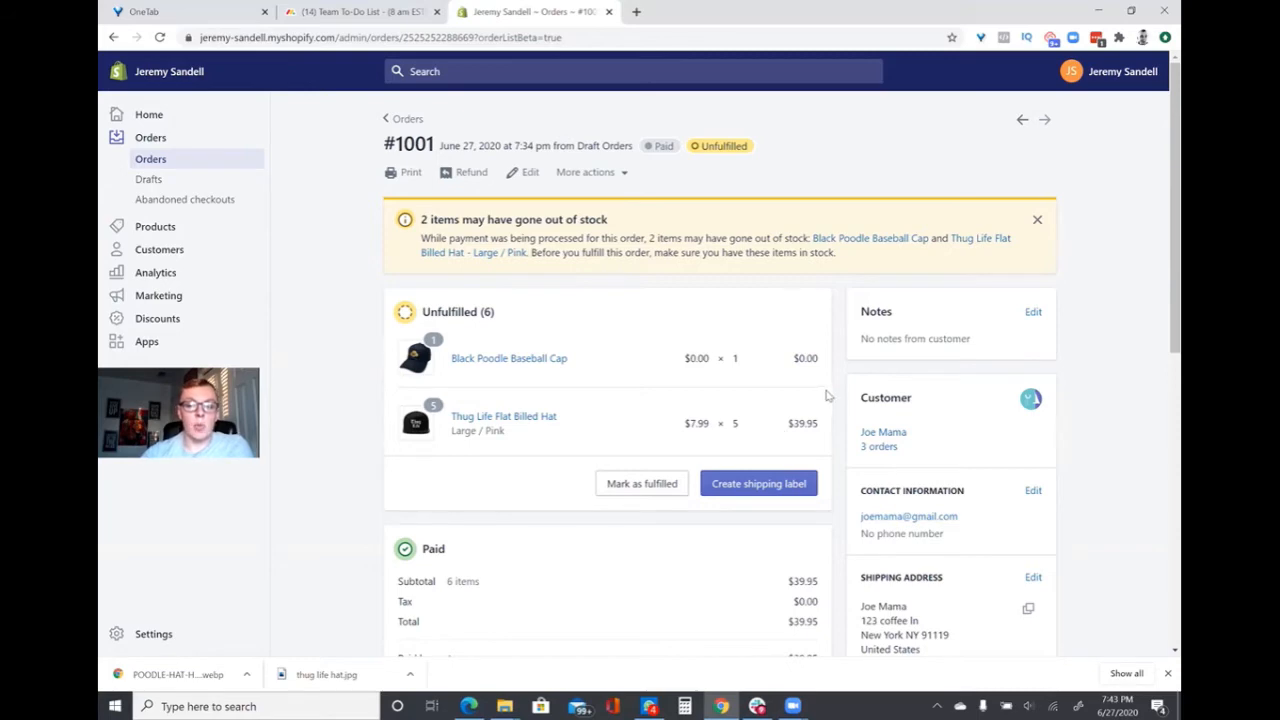
pyautogui.scroll(-1, 836, 372)
pyautogui.scroll(-3, 836, 372)
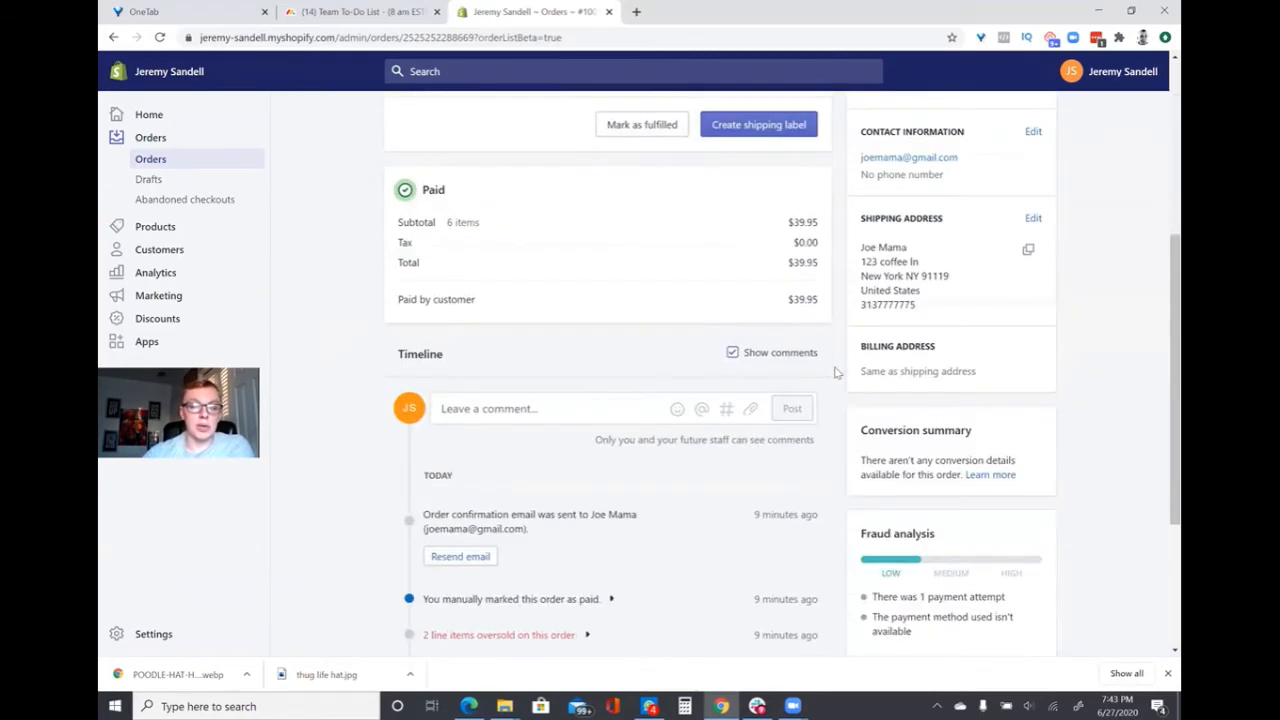
pyautogui.scroll(-1, 840, 374)
pyautogui.scroll(1, 840, 374)
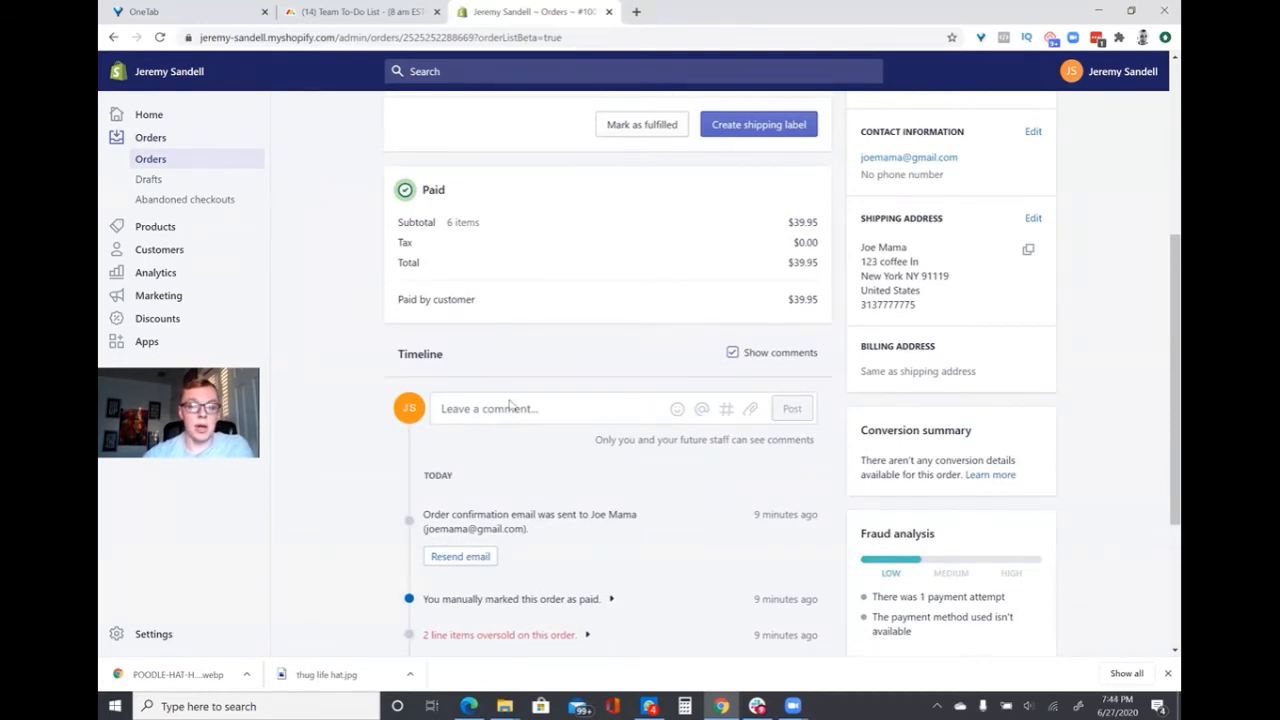
pyautogui.click(478, 408)
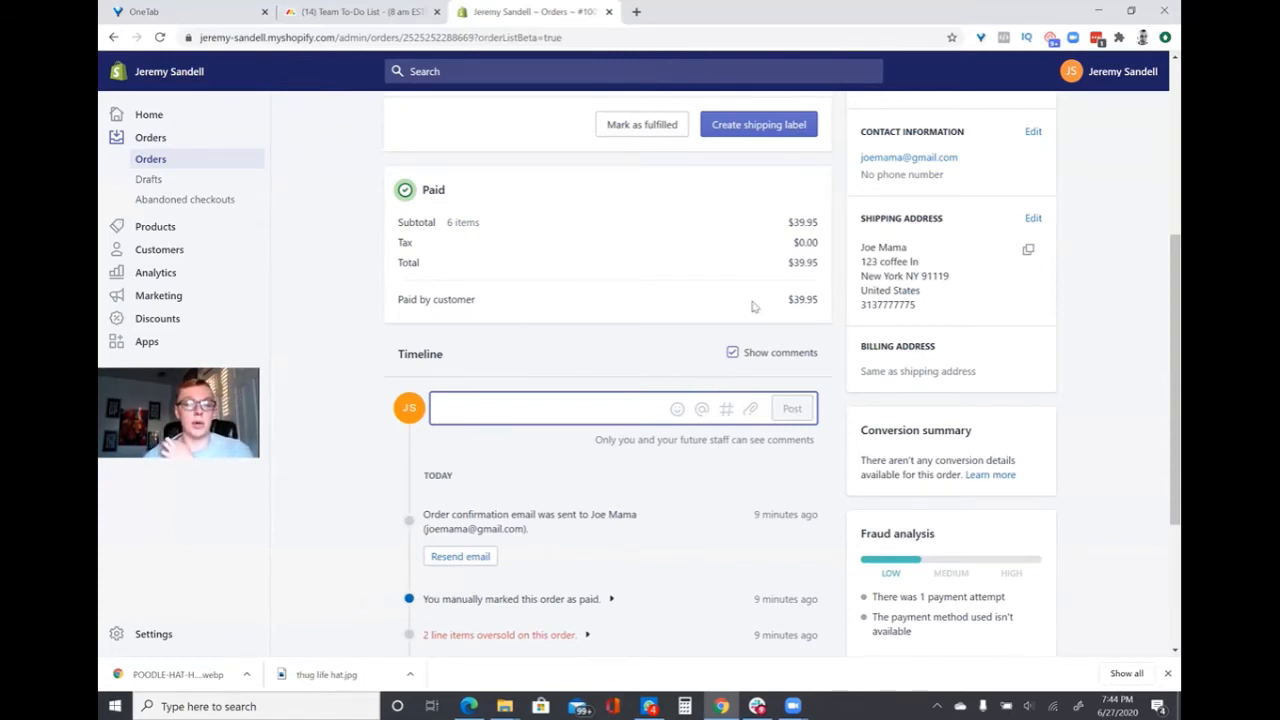
pyautogui.scroll(3, 845, 328)
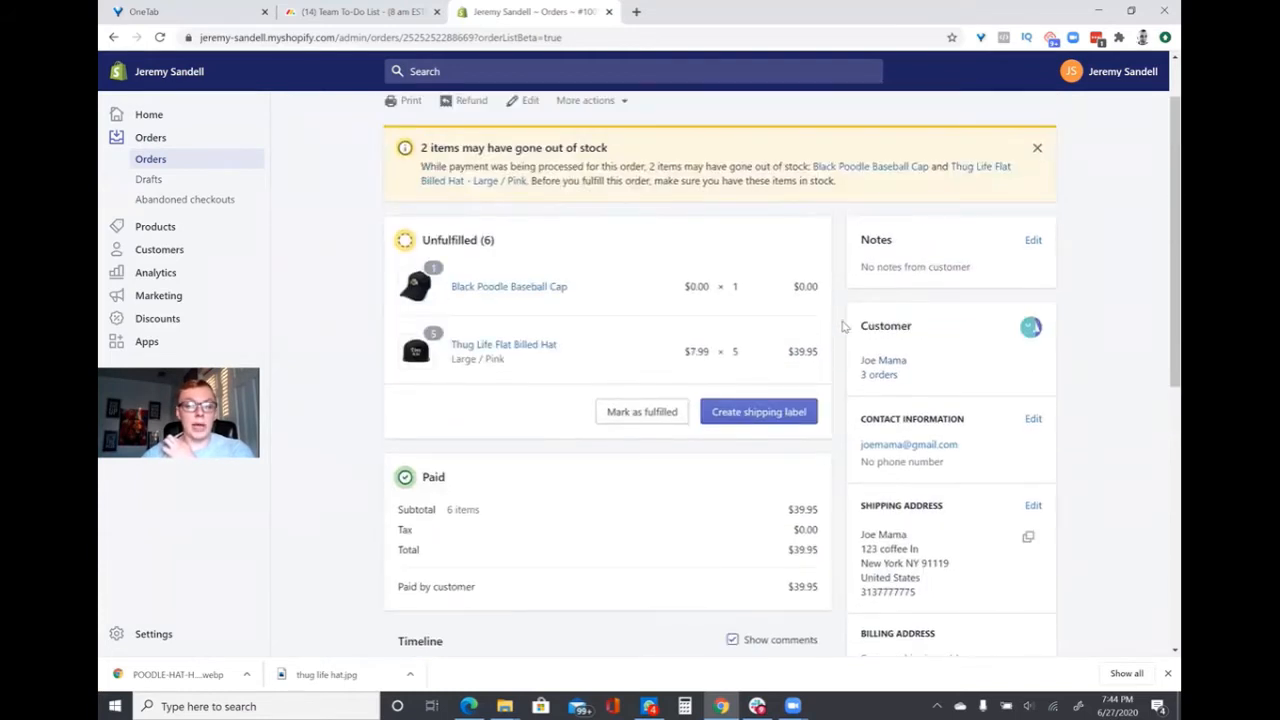
pyautogui.scroll(-3, 807, 569)
pyautogui.click(490, 490)
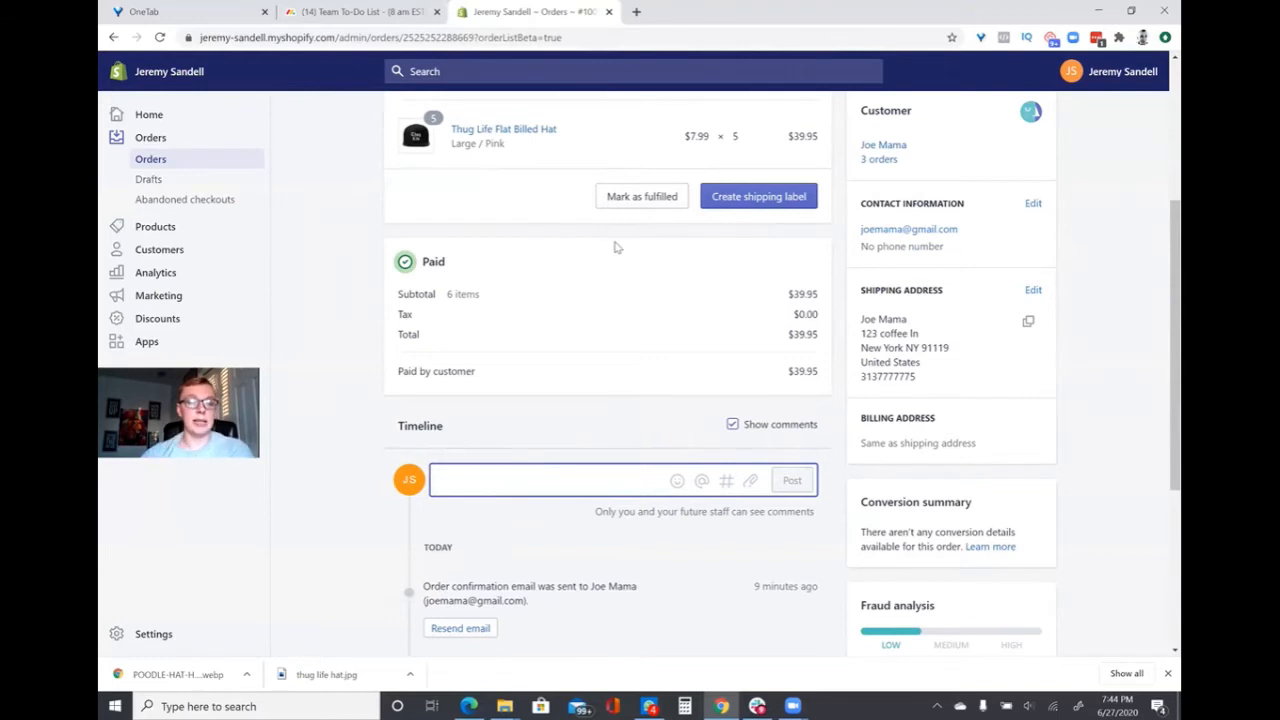
pyautogui.scroll(2, 382, 233)
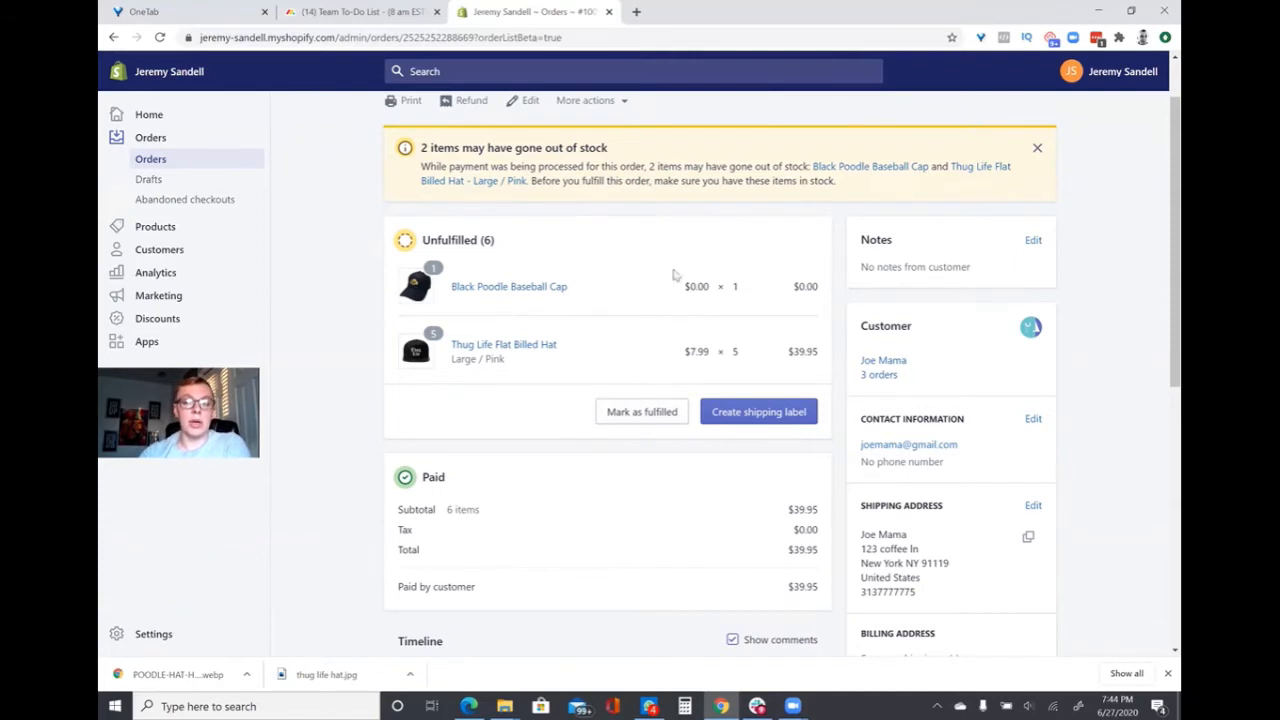
# - Fulfill all items of the order with the tracking number "faketrackingnumberhere"
pyautogui.click(615, 420)
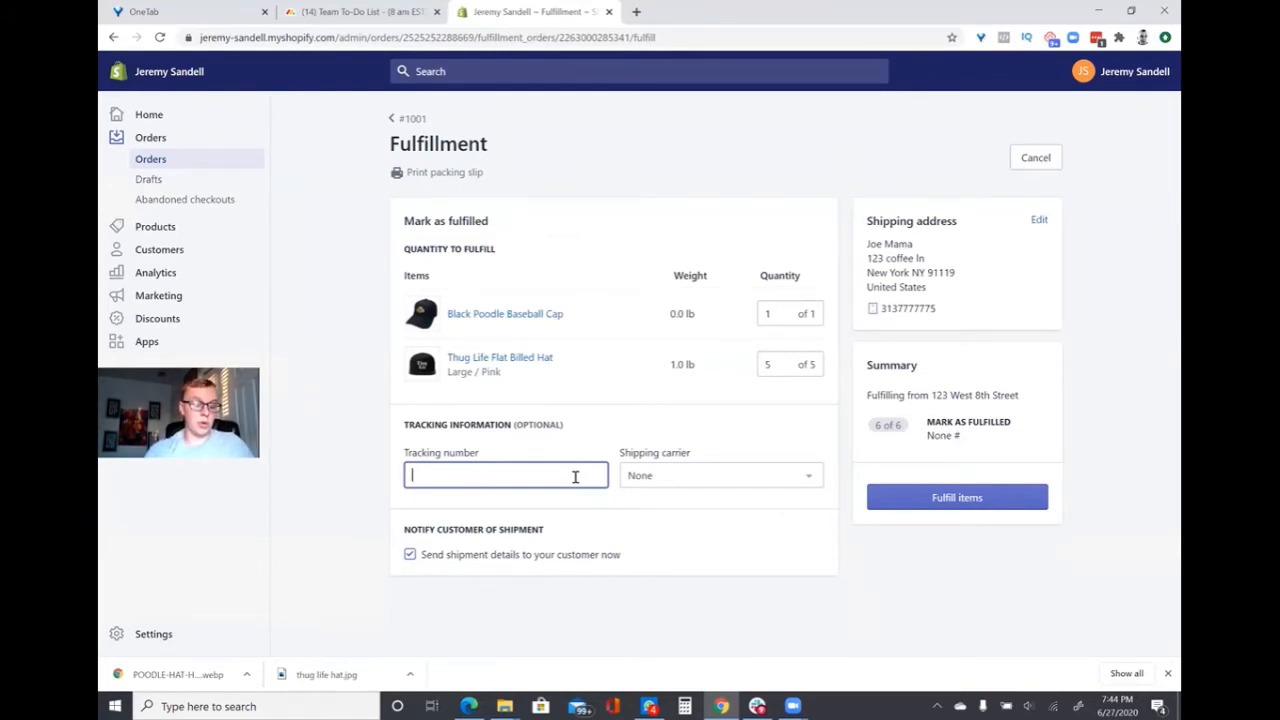
pyautogui.write('aketrackingnumberhere')
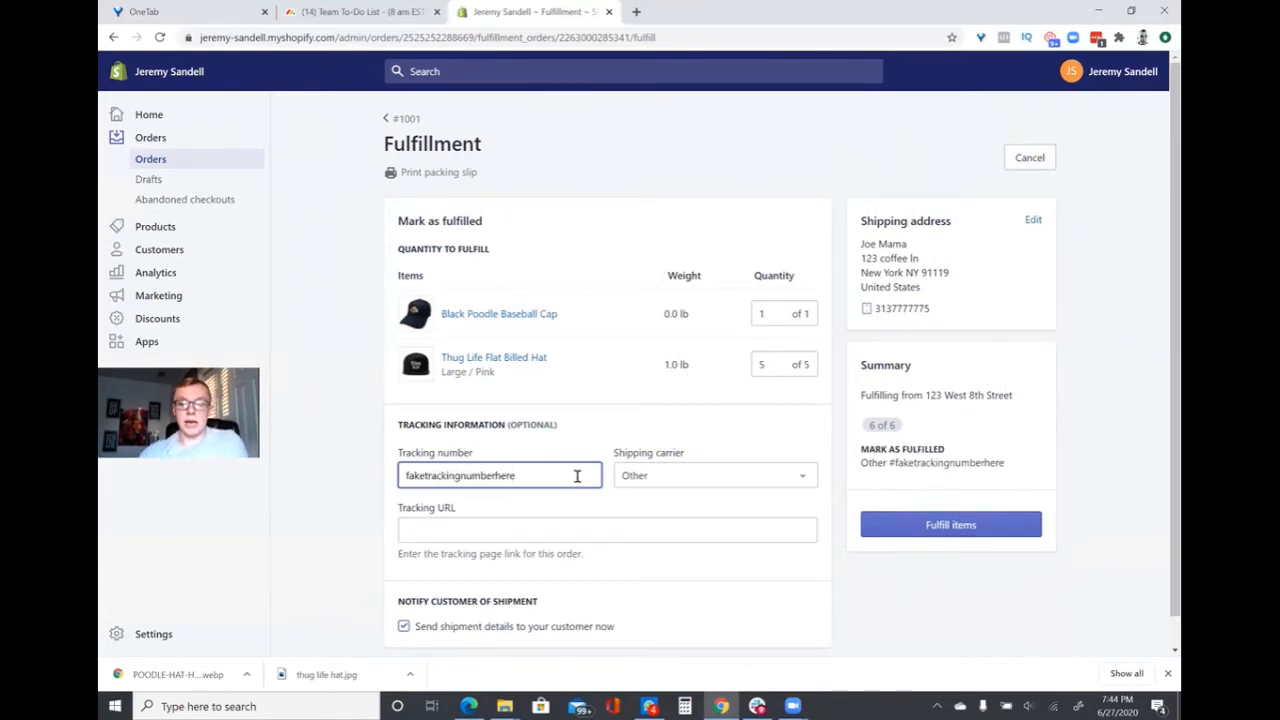
pyautogui.click(940, 530)
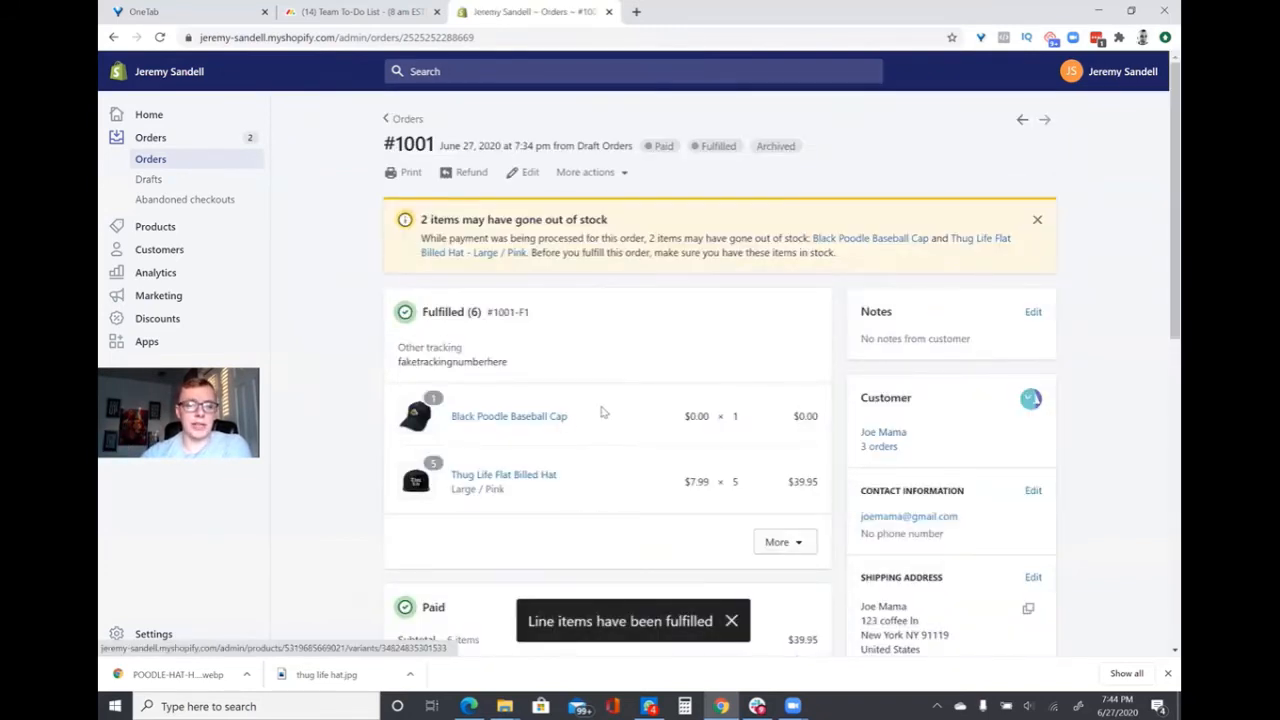
# - Return to the orders list and show only the unfulfilled orders
pyautogui.click(402, 119)
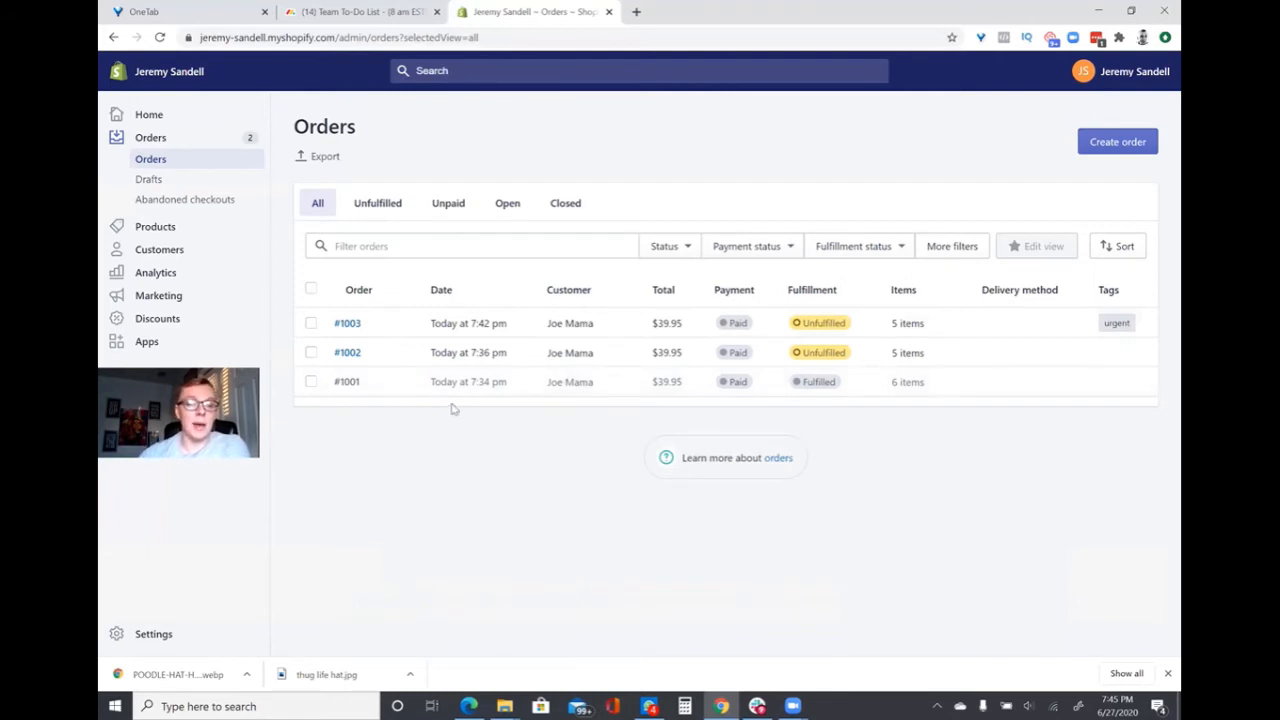
pyautogui.click(369, 206)
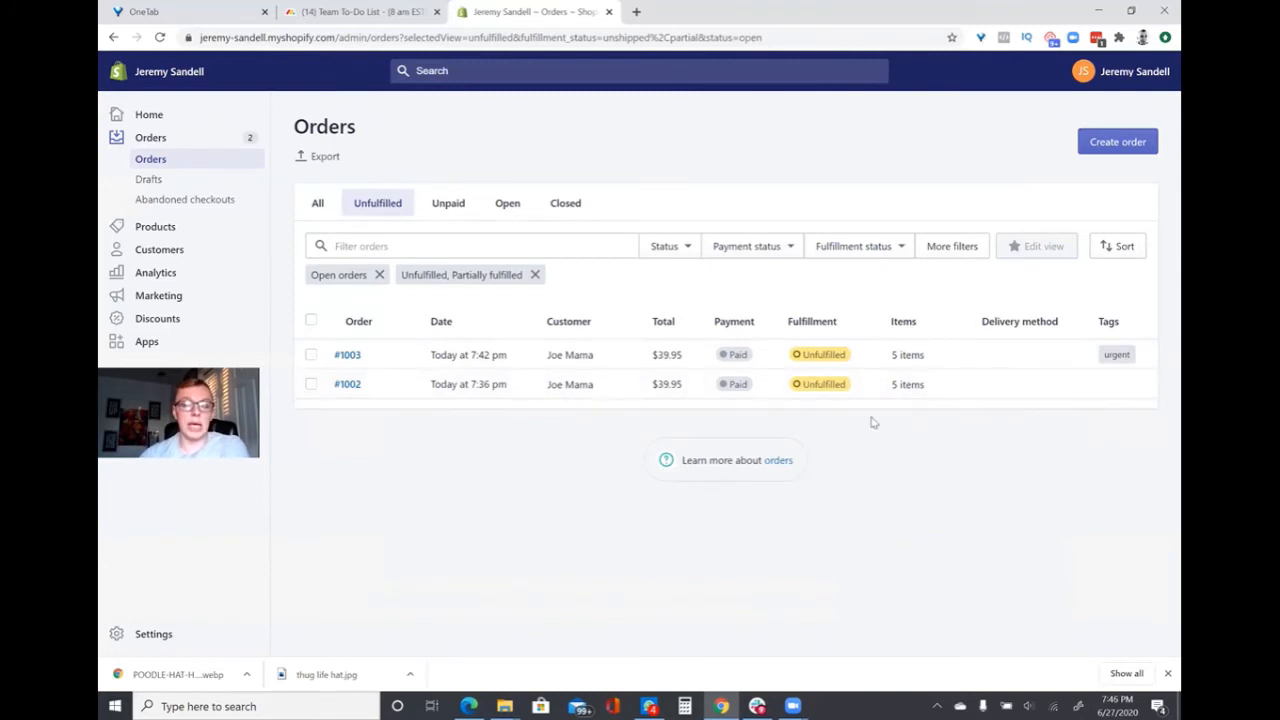
# - Review the details and timeline of the older unfulfilled order, and return to the orders list
pyautogui.moveTo(465, 388)
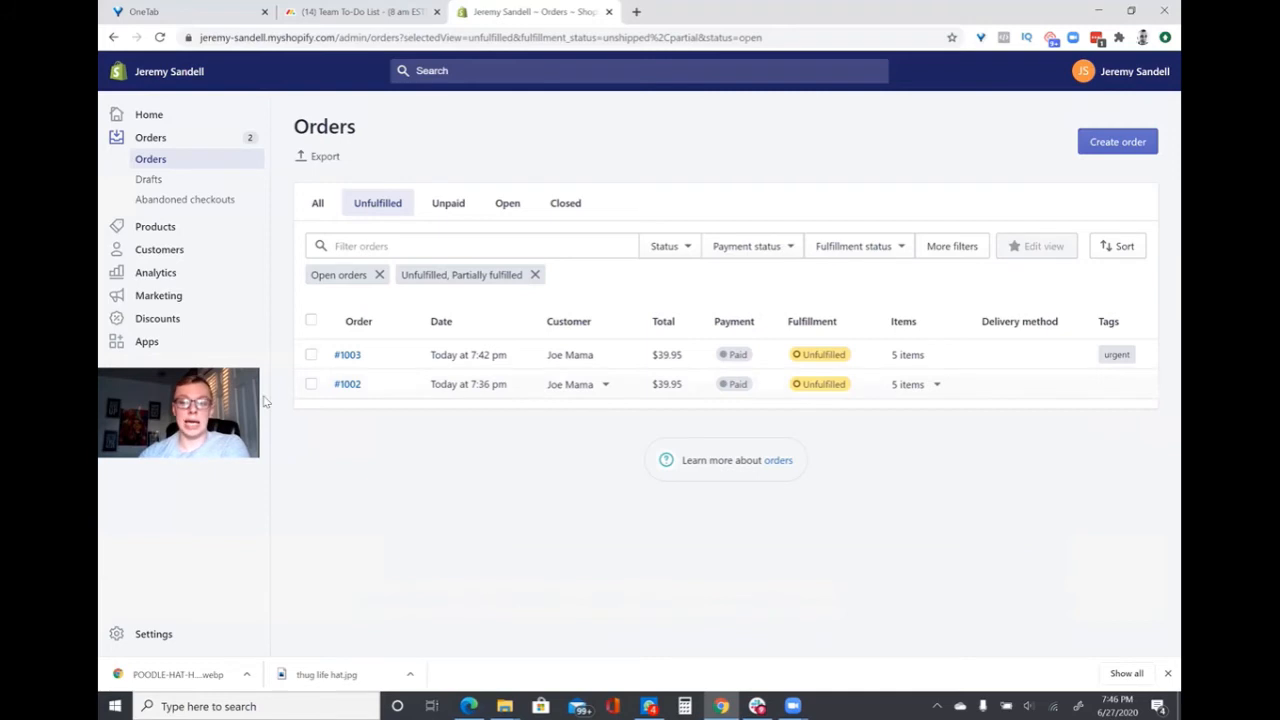
pyautogui.click(345, 386)
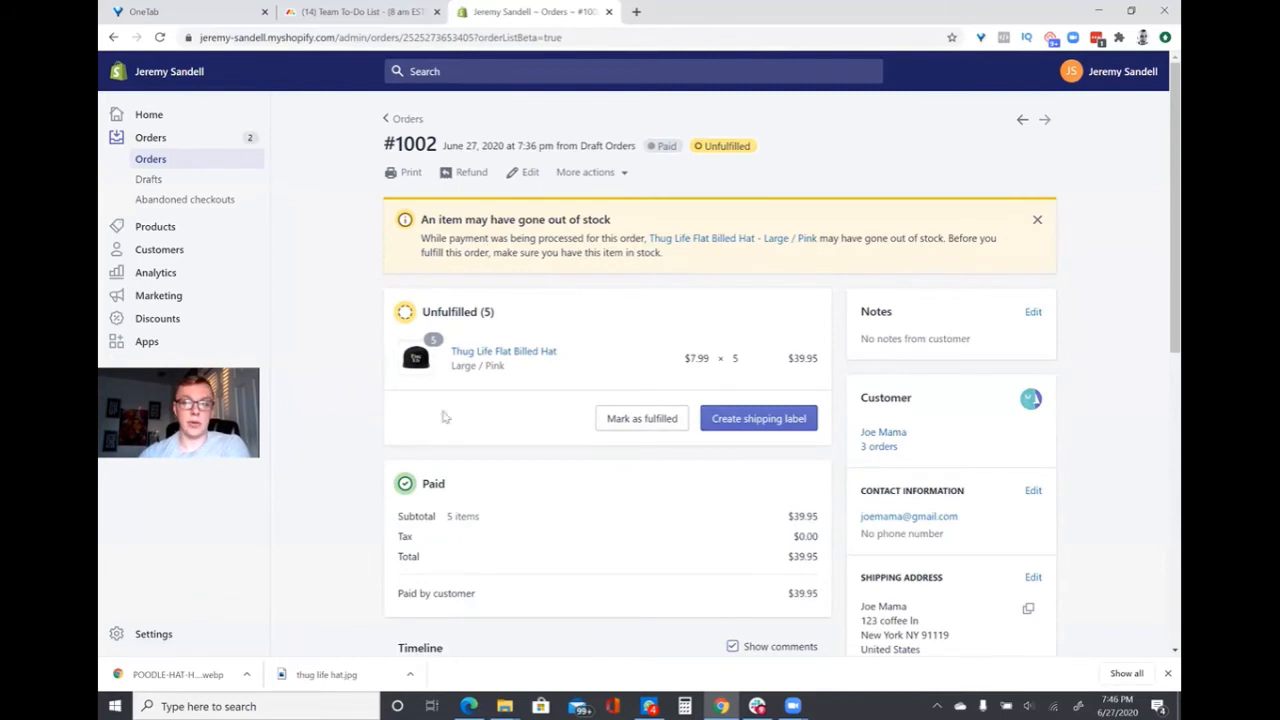
pyautogui.scroll(-4, 1117, 400)
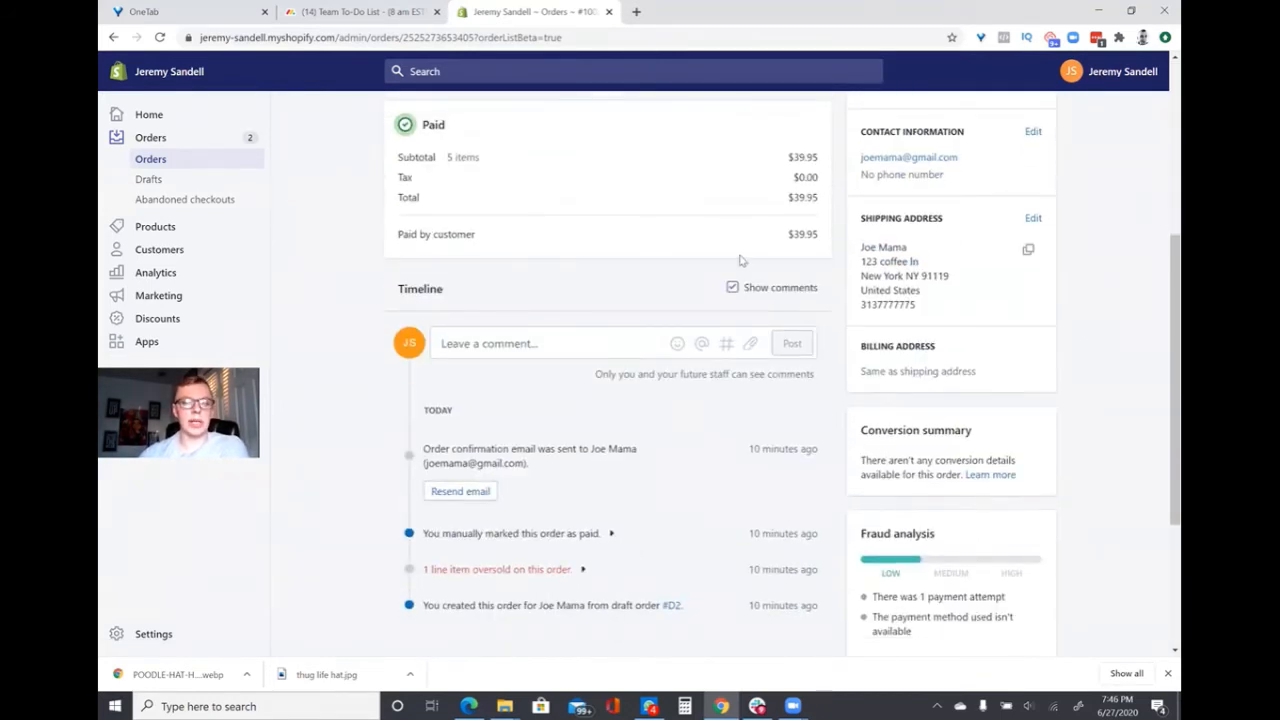
pyautogui.scroll(4, 844, 231)
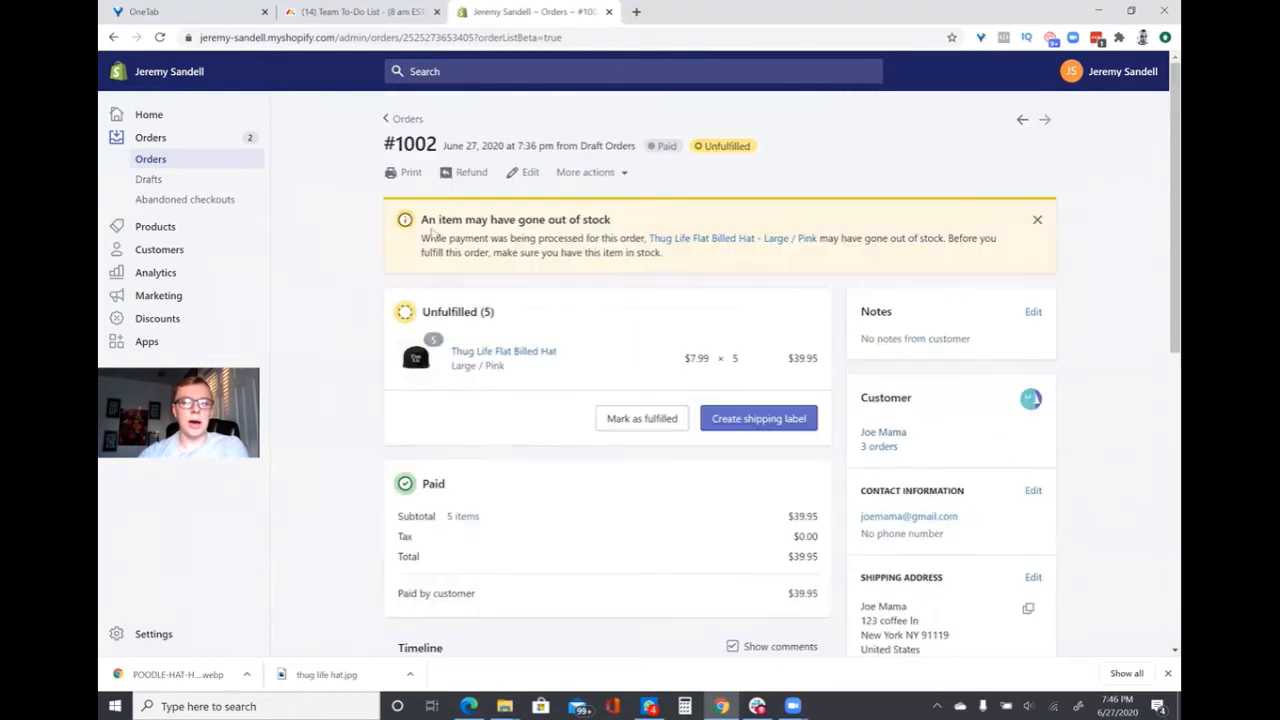
pyautogui.click(404, 118)
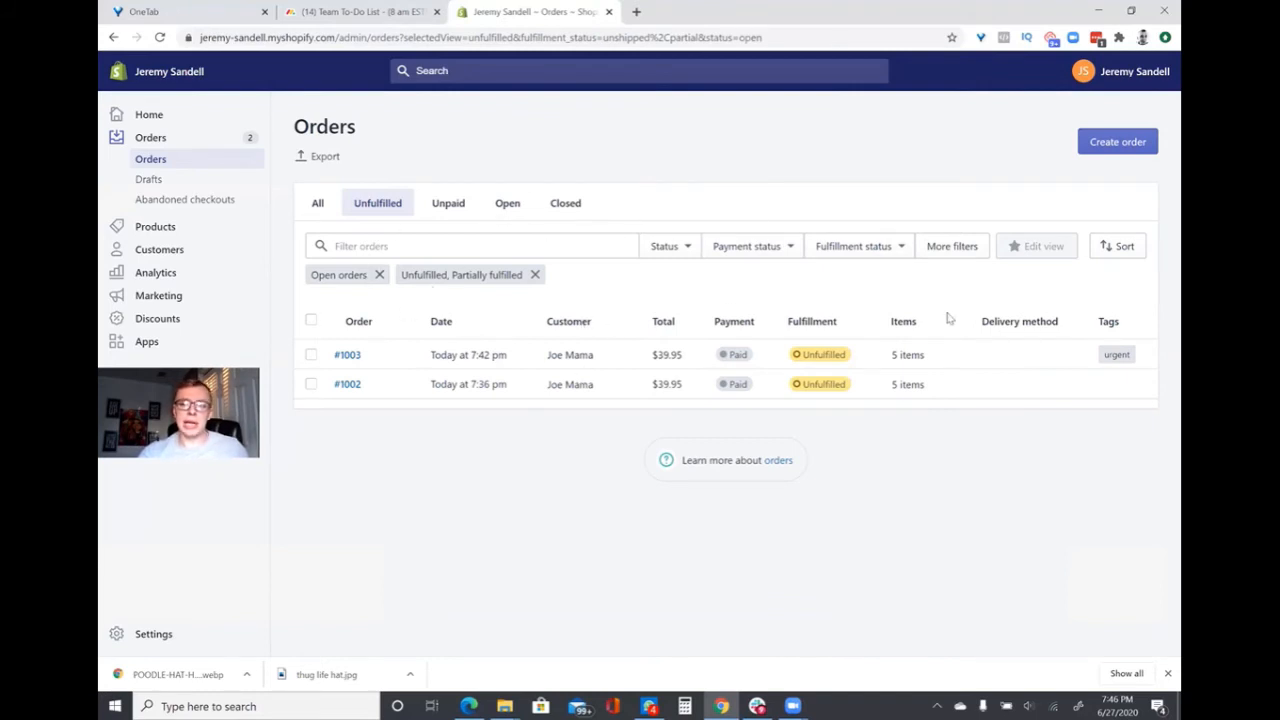
# - Filter the unfulfilled orders by a custom date range starting 2020-05-01 and ending 2020-06-21
pyautogui.click(955, 246)
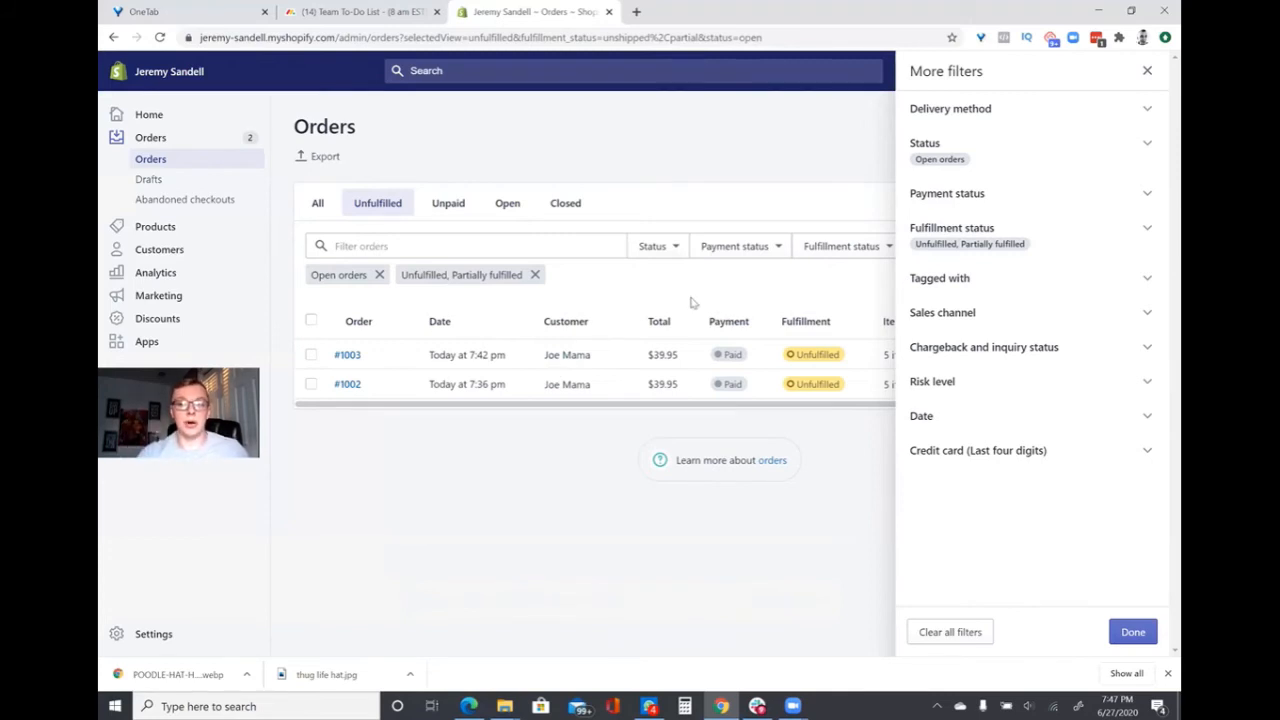
pyautogui.click(946, 426)
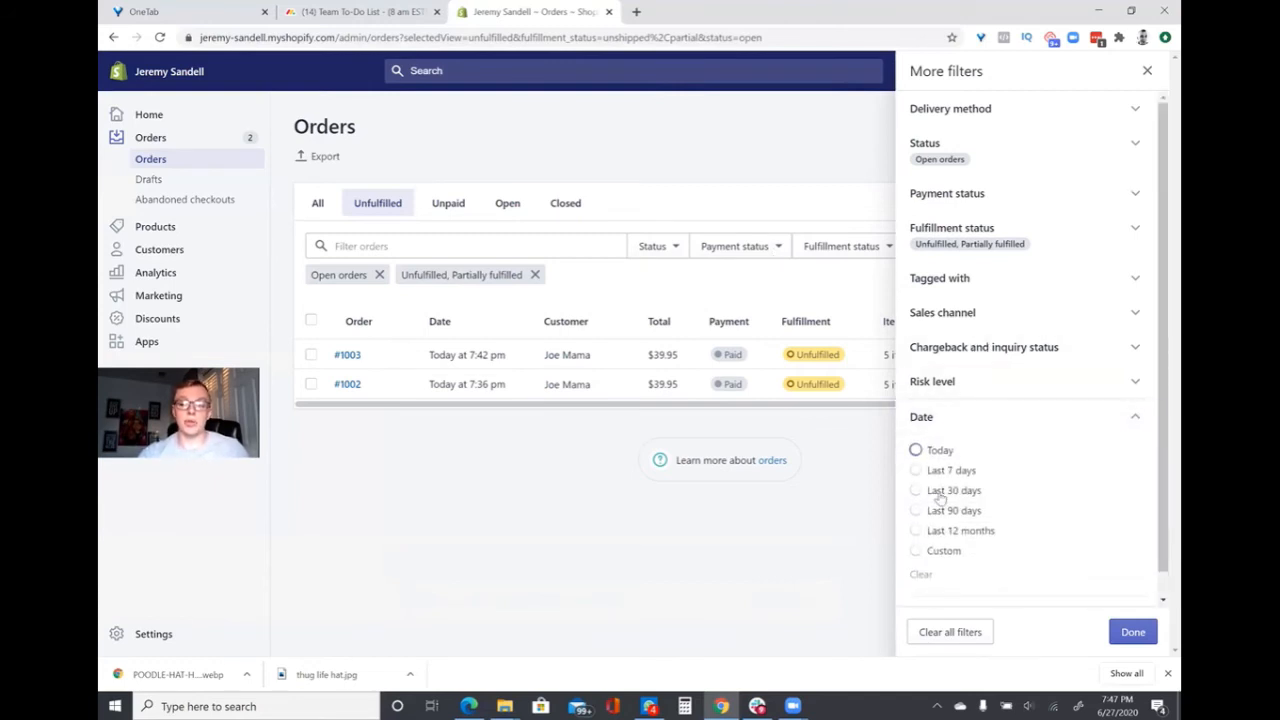
pyautogui.scroll(-1, 935, 505)
pyautogui.click(918, 525)
pyautogui.scroll(-3, 971, 380)
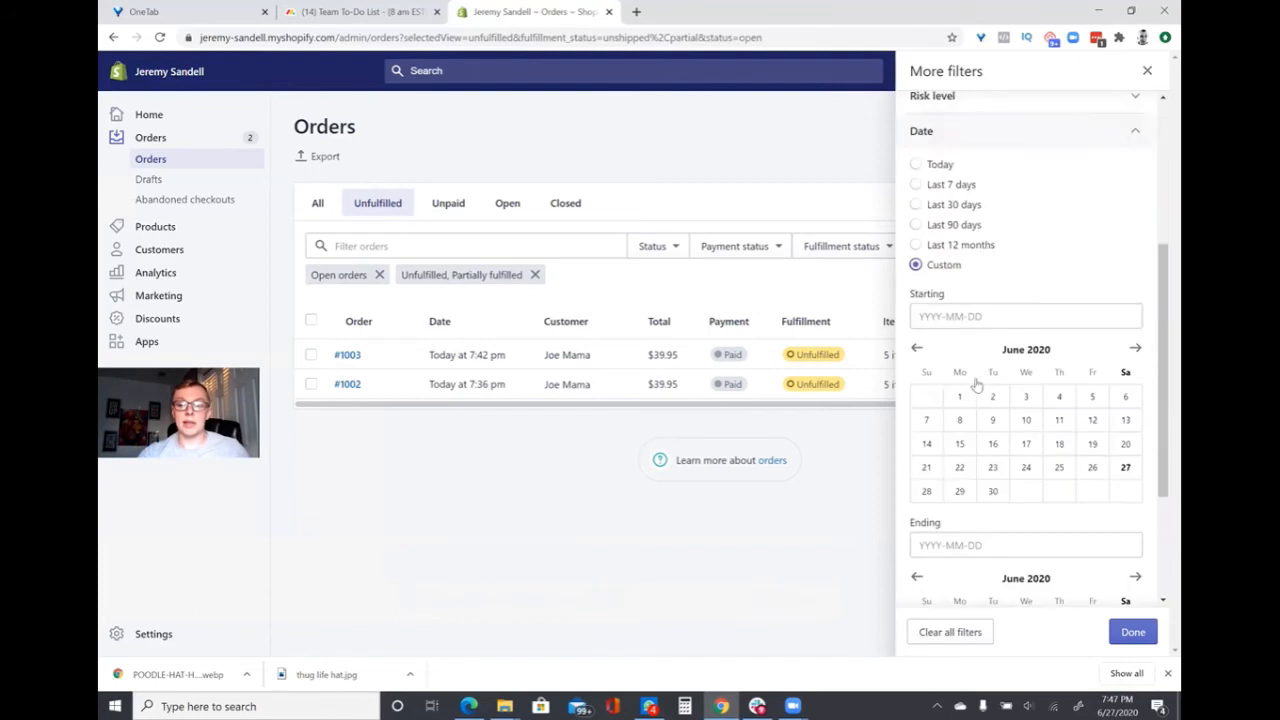
pyautogui.click(916, 321)
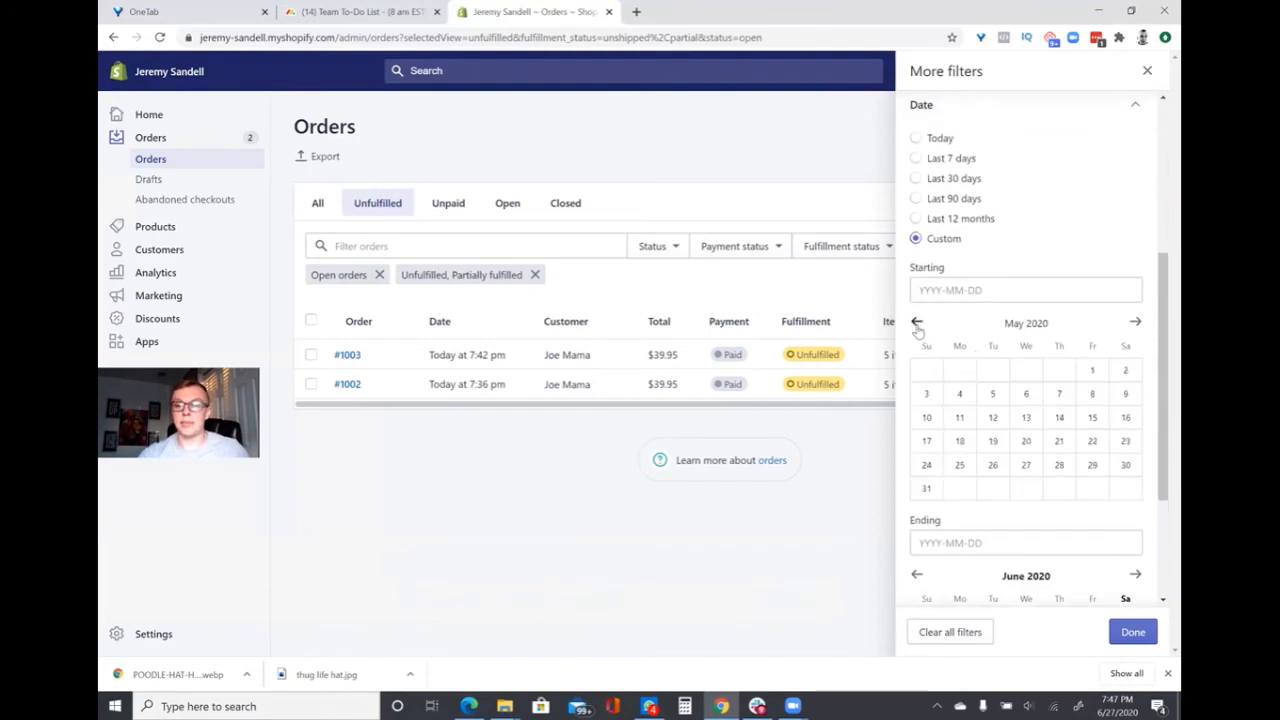
pyautogui.click(1092, 371)
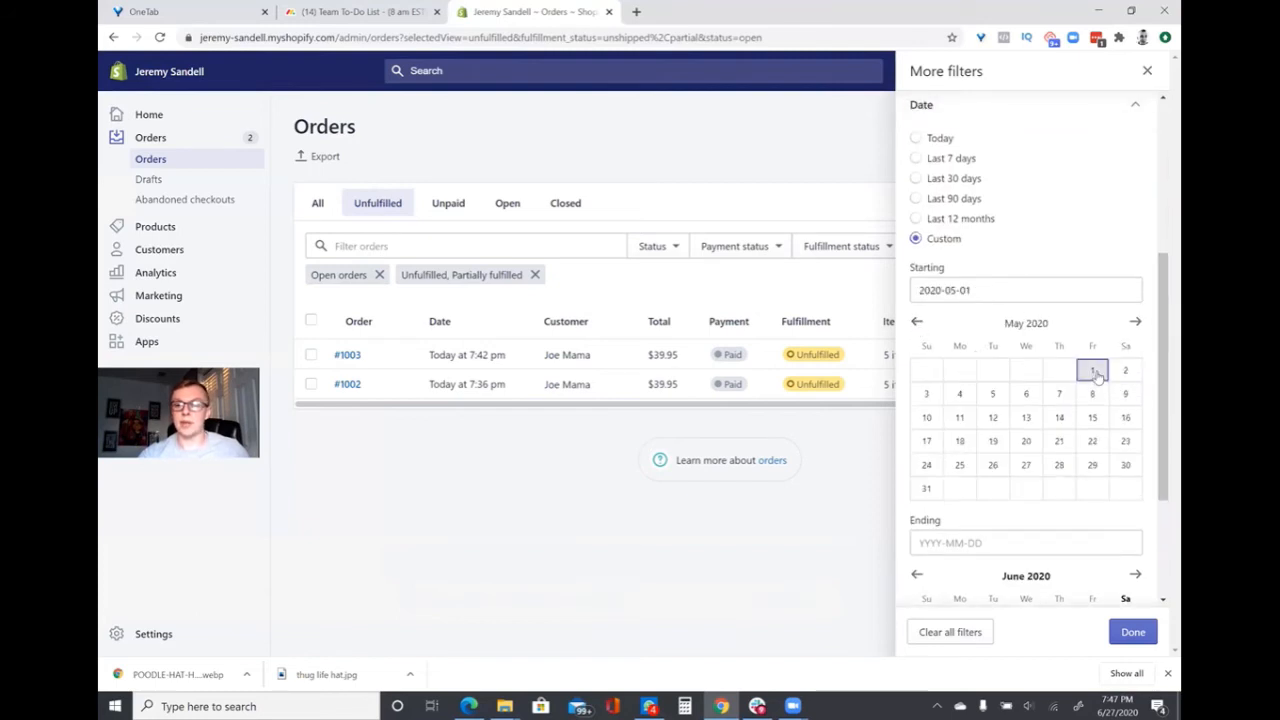
pyautogui.click(1049, 540)
pyautogui.scroll(-2, 1050, 522)
pyautogui.click(928, 497)
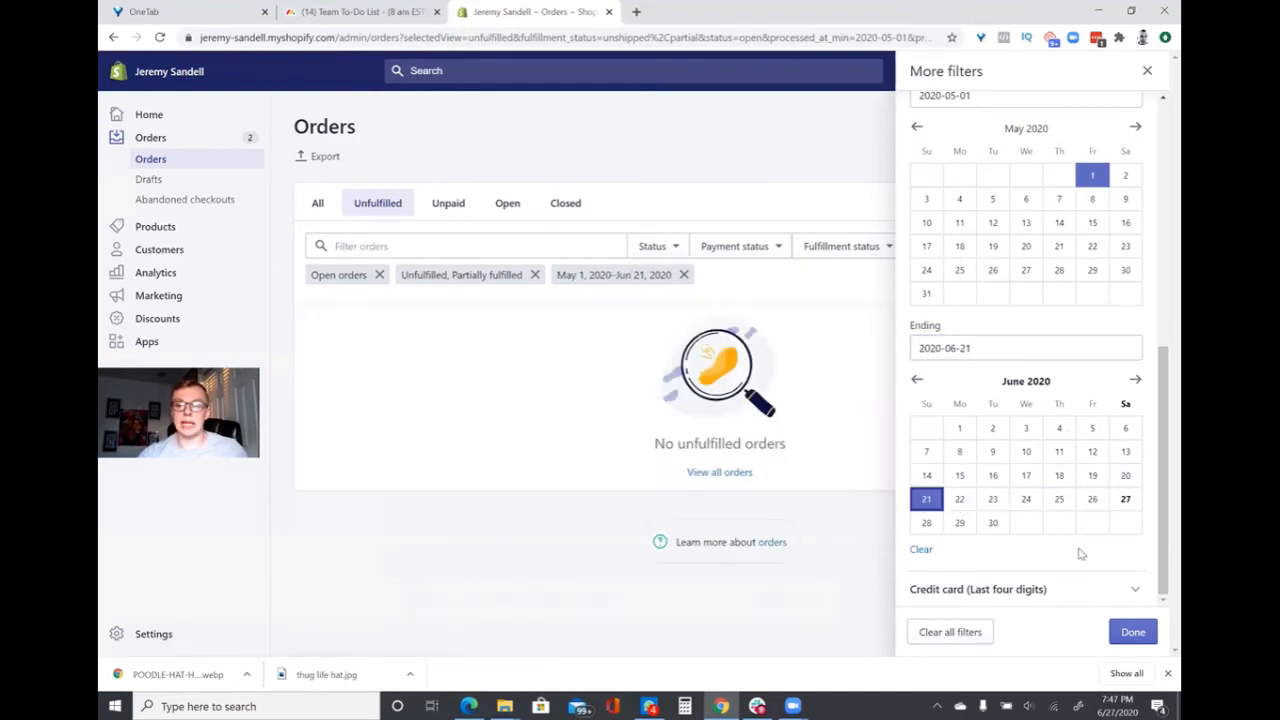
pyautogui.click(1140, 640)
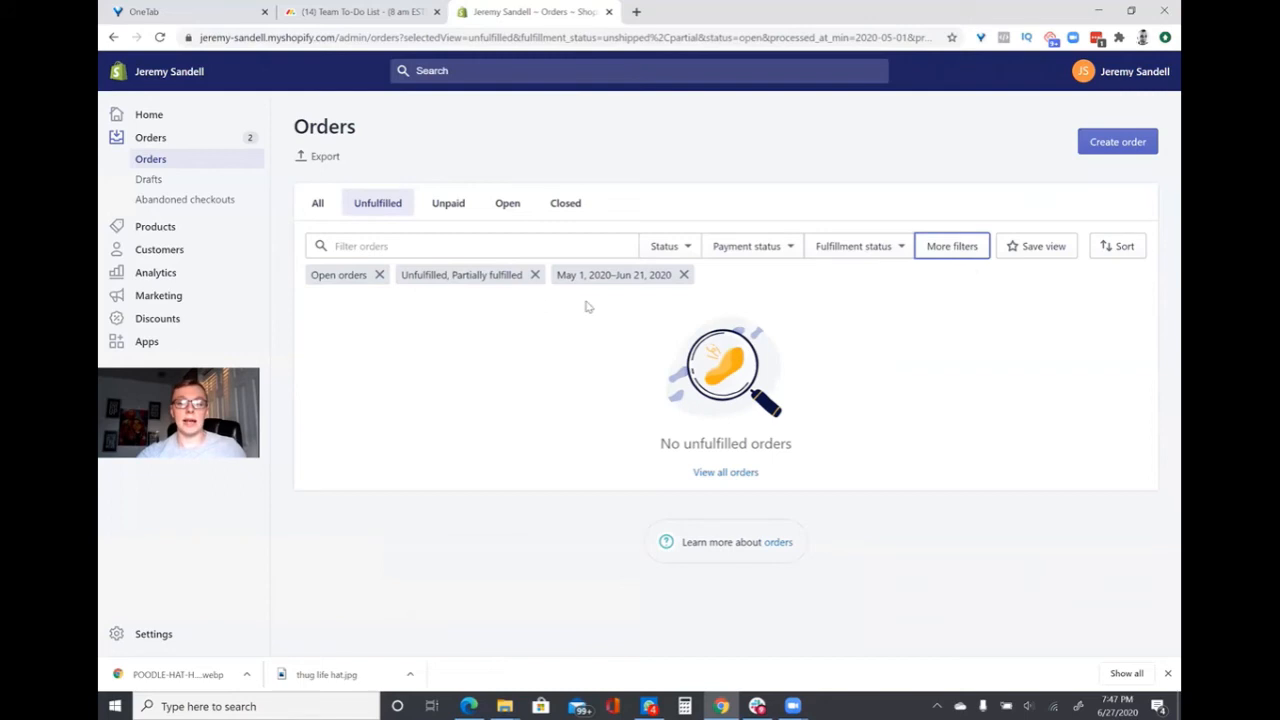
# - Examine the export options for orders, including the scope and CSV format choices, and dismiss them without exporting
pyautogui.click(322, 157)
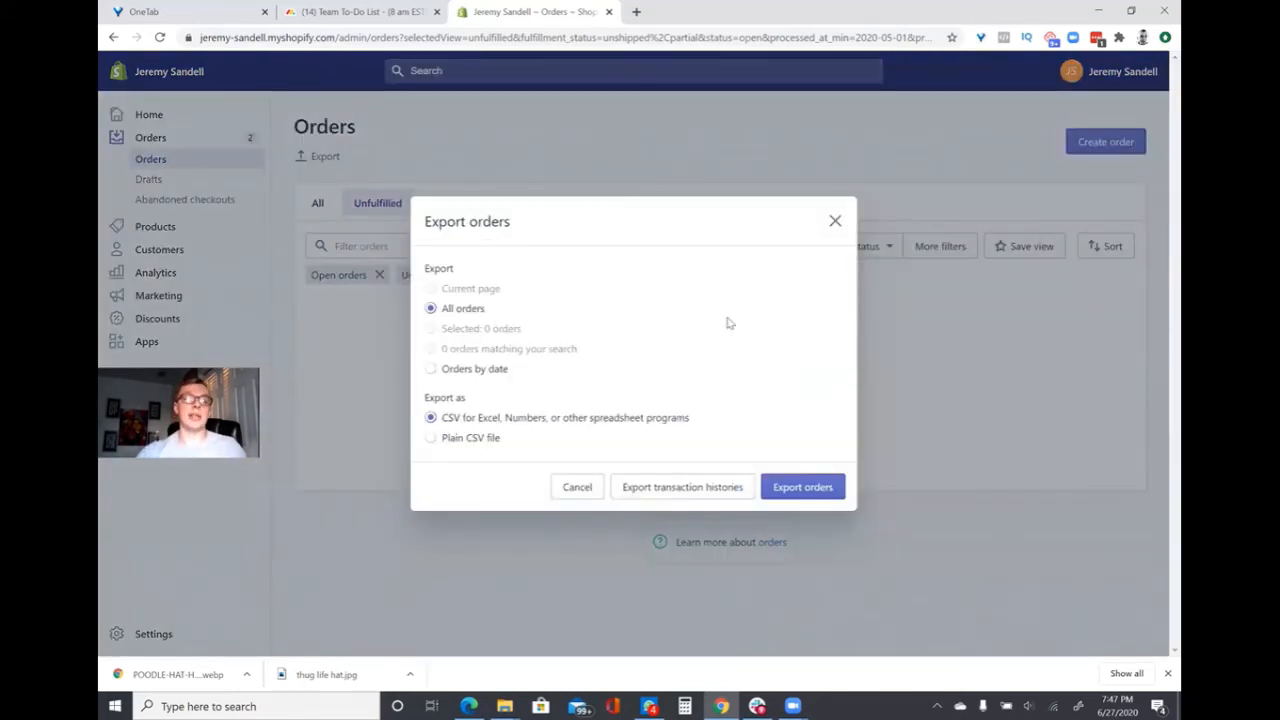
pyautogui.click(835, 221)
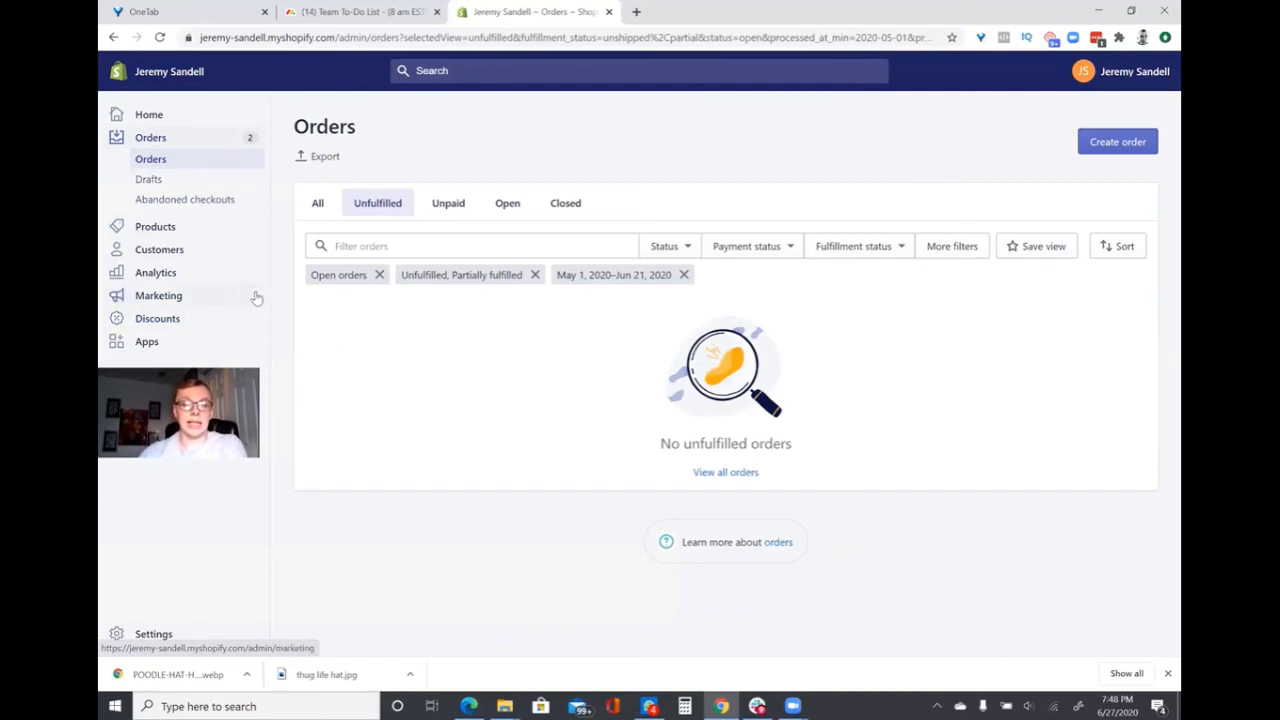
# - Remove the open orders, fulfillment status and date range filters from the orders list
pyautogui.click(379, 274)
pyautogui.click(444, 274)
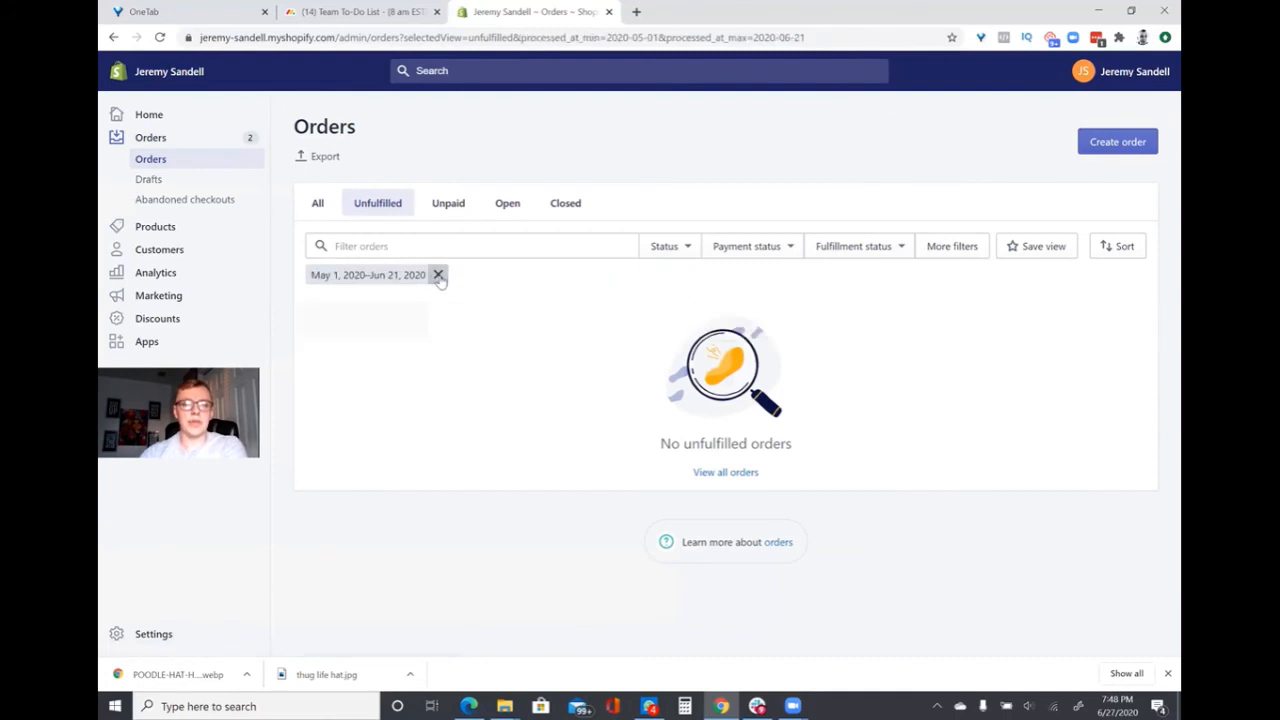
pyautogui.click(438, 274)
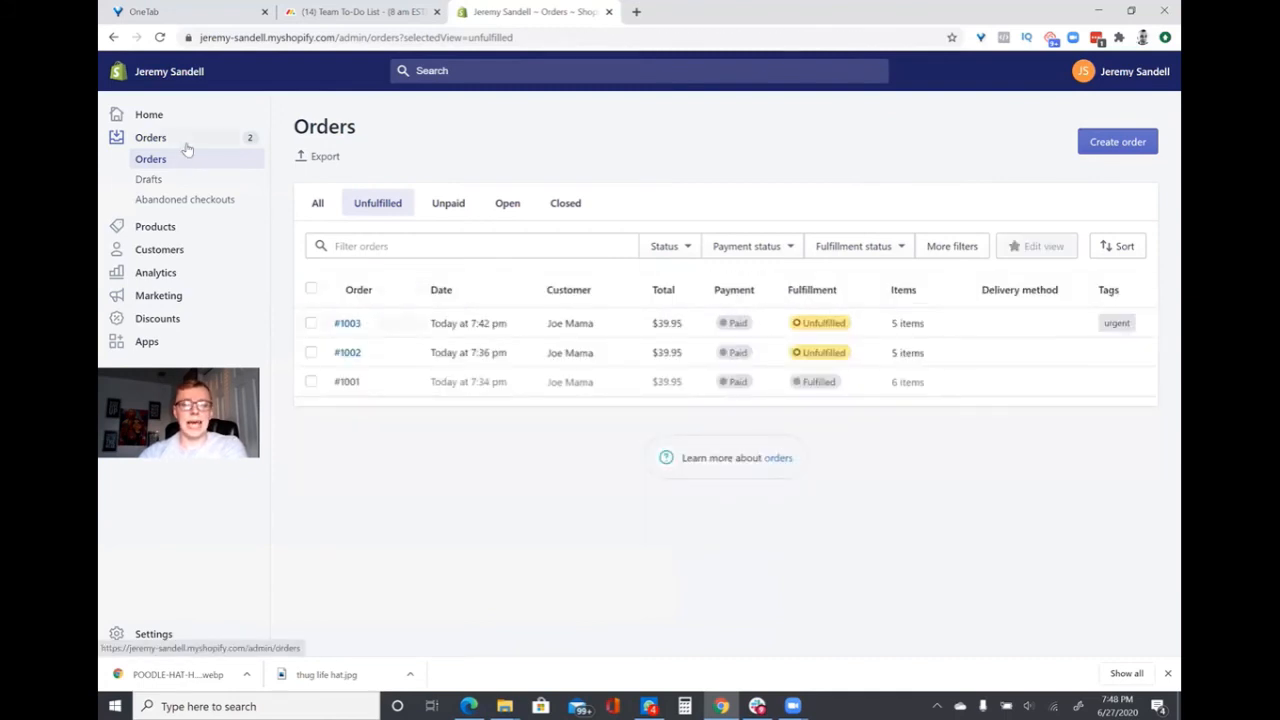